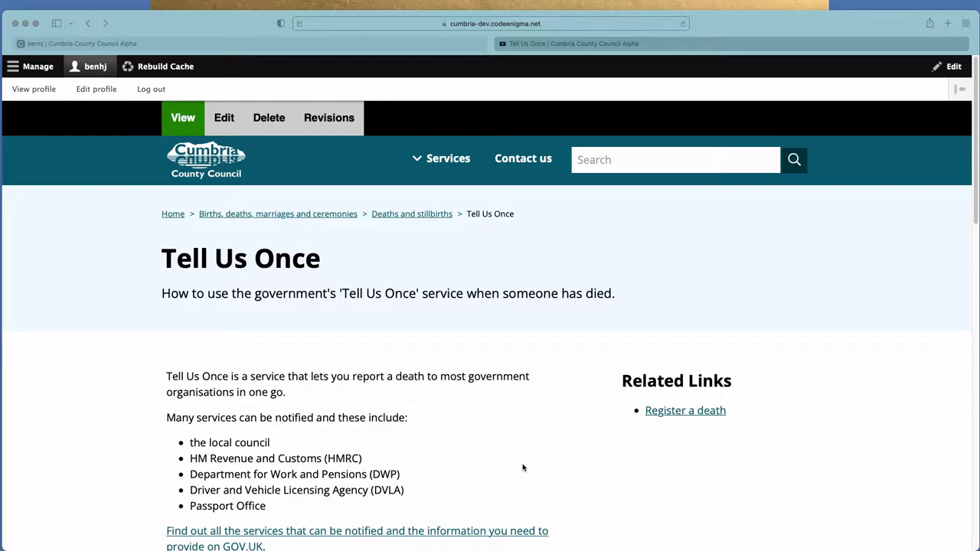
Step: Review the content and layout of the existing Tell Us Once page, from its heading down to the contact message link
scroll(523, 467, "down", 3)
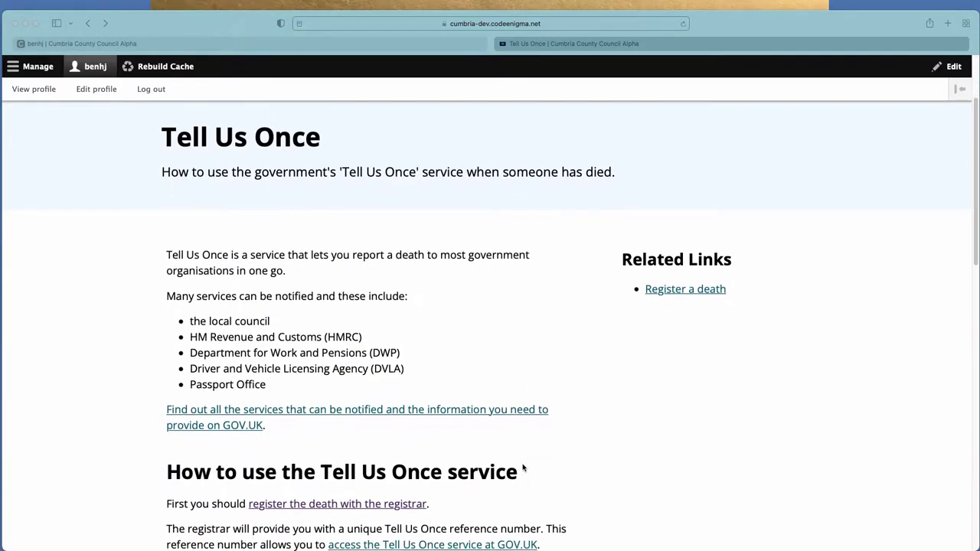
scroll(523, 468, "down", 3)
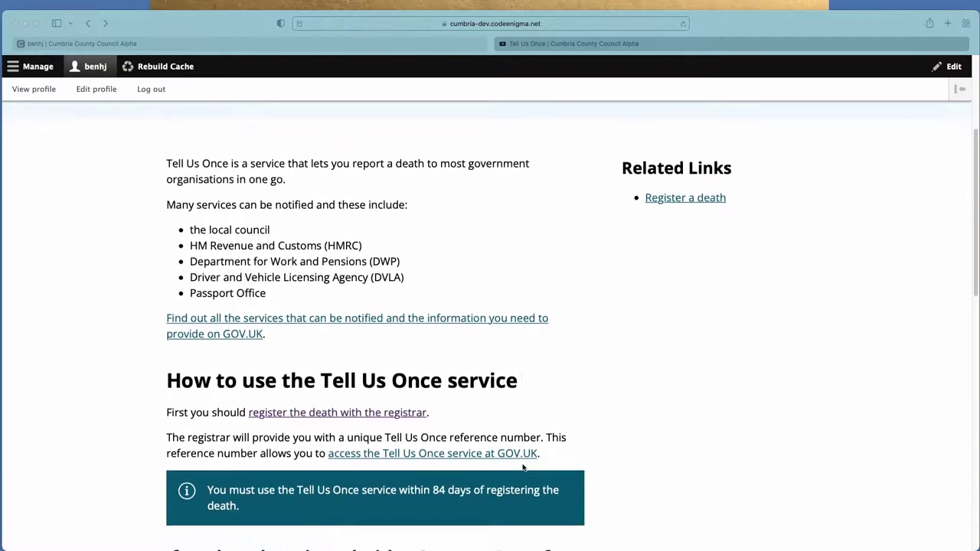
scroll(523, 464, "down", 4)
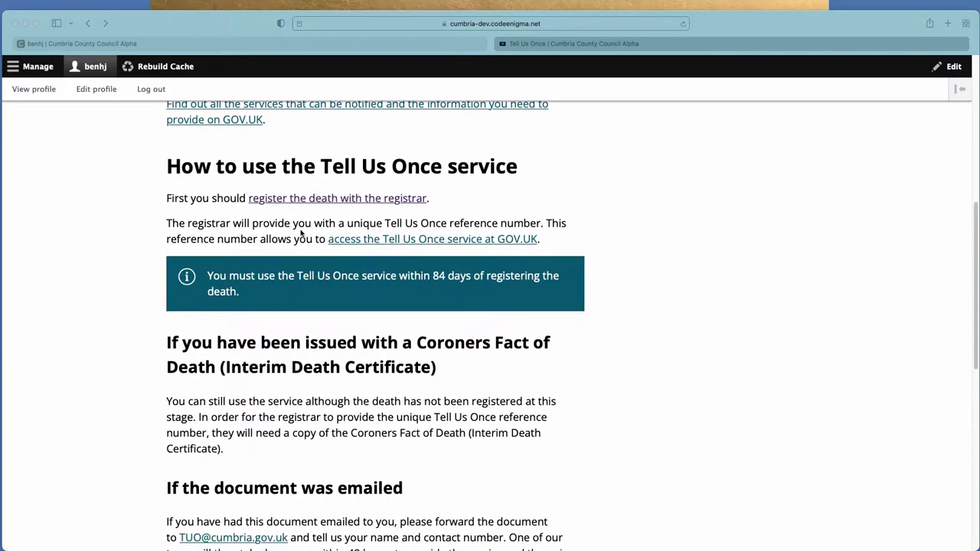
scroll(353, 375, "down", 3)
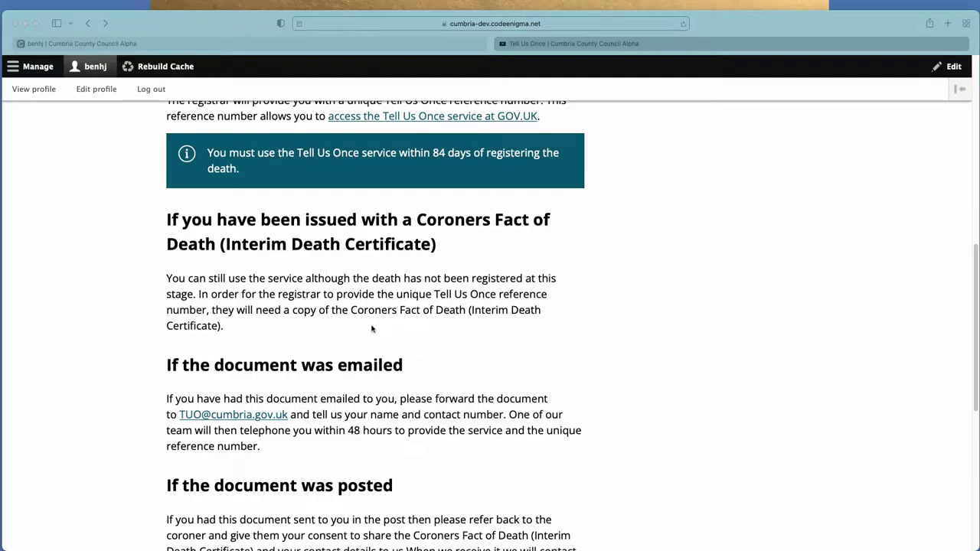
scroll(373, 346, "down", 5)
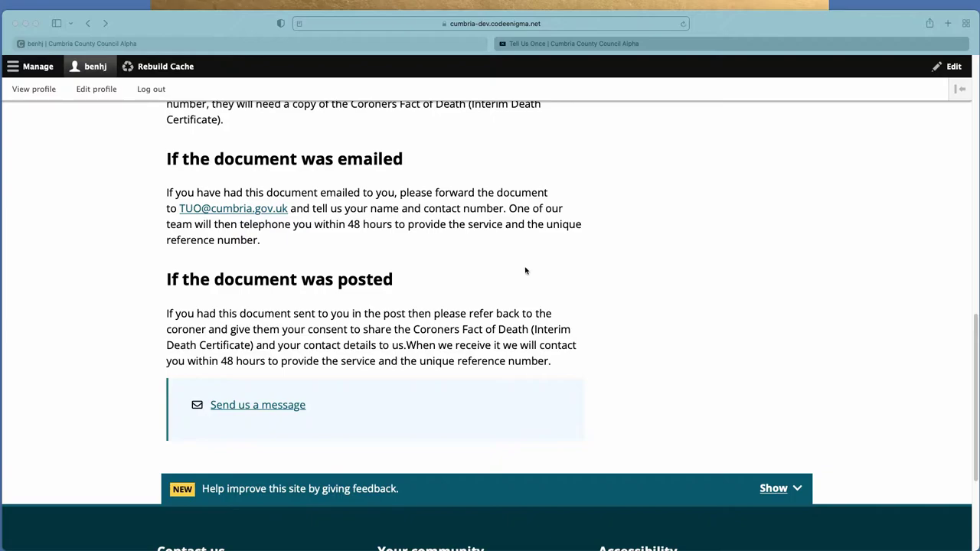
scroll(525, 270, "up", 10)
scroll(525, 270, "down", 1)
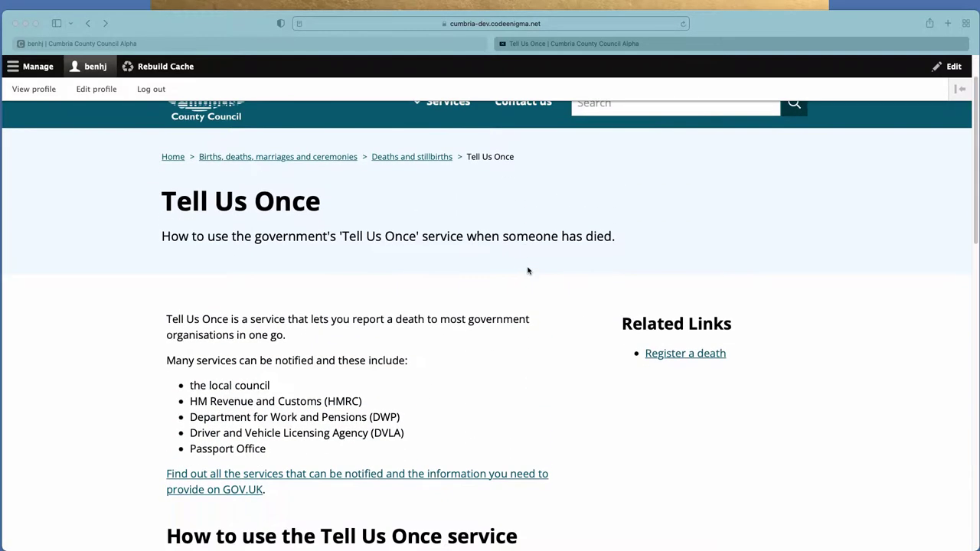
scroll(542, 414, "down", 10)
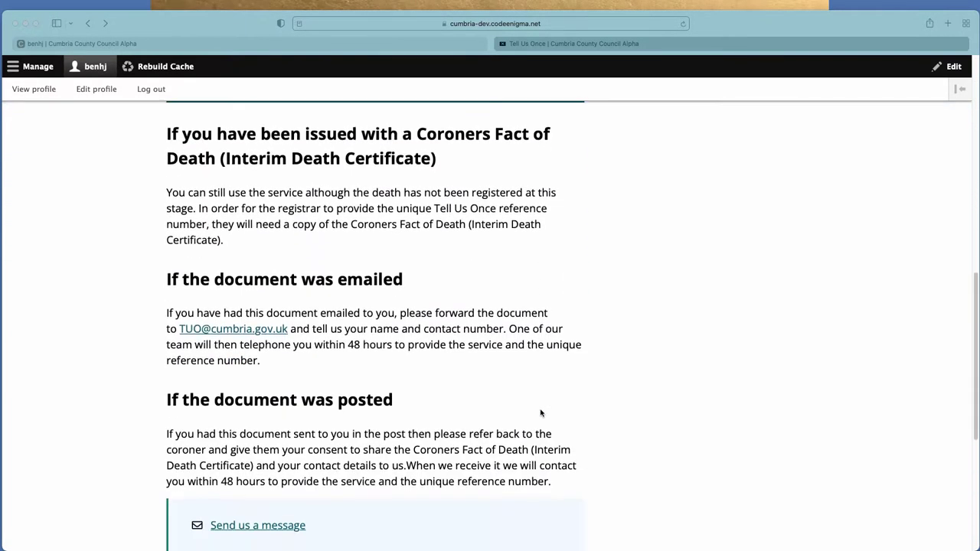
scroll(541, 414, "down", 3)
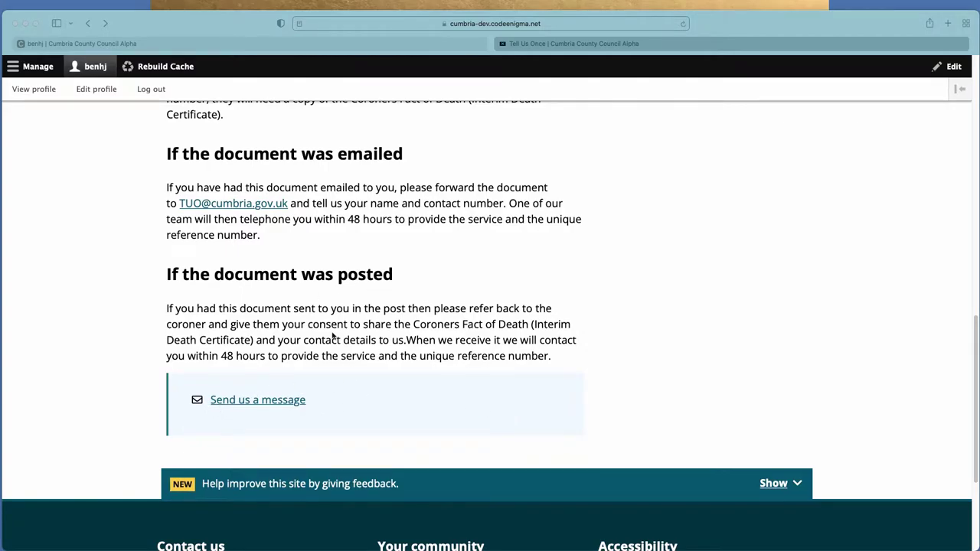
scroll(424, 278, "up", 20)
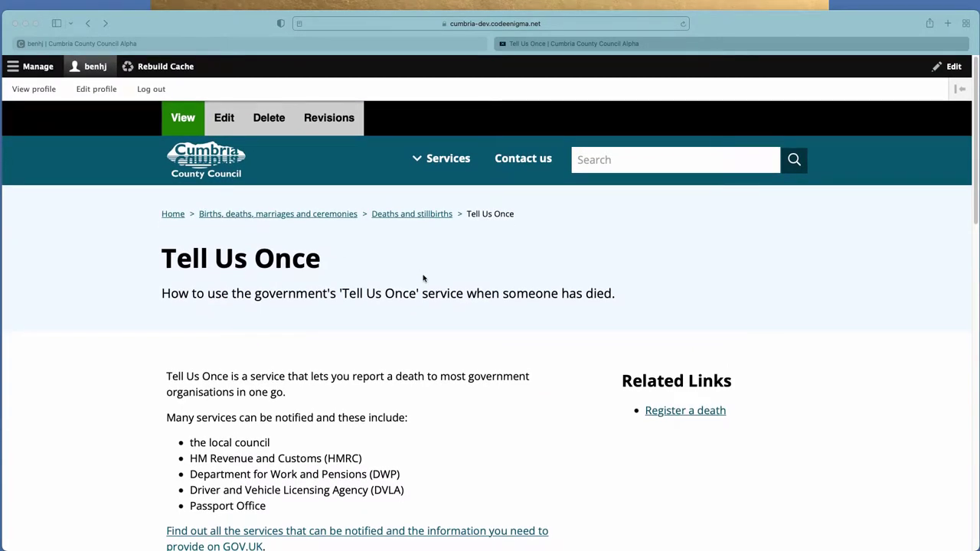
Step: Start creating a new content item of the type Service page on the Cumbria County Council site
left_click(154, 43)
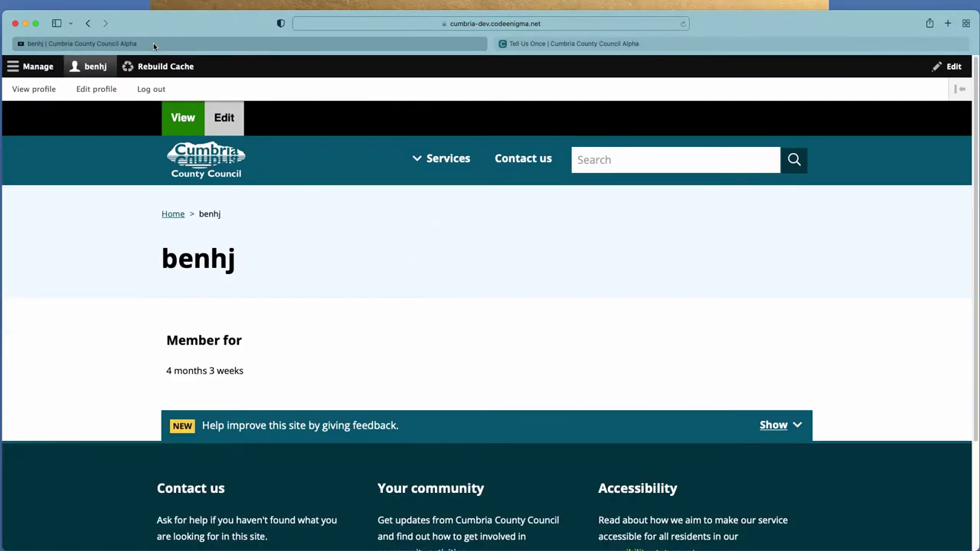
left_click(36, 68)
mouse_move(68, 89)
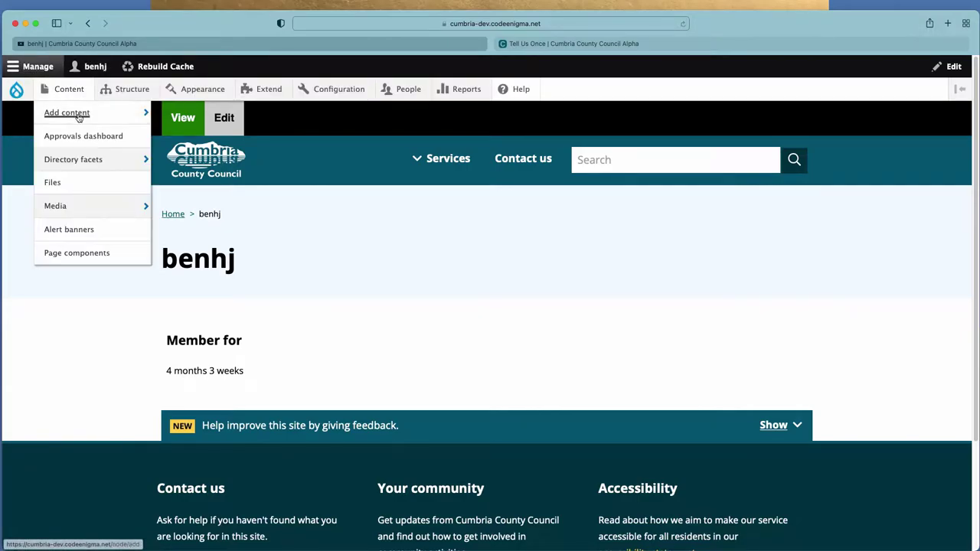
mouse_move(77, 115)
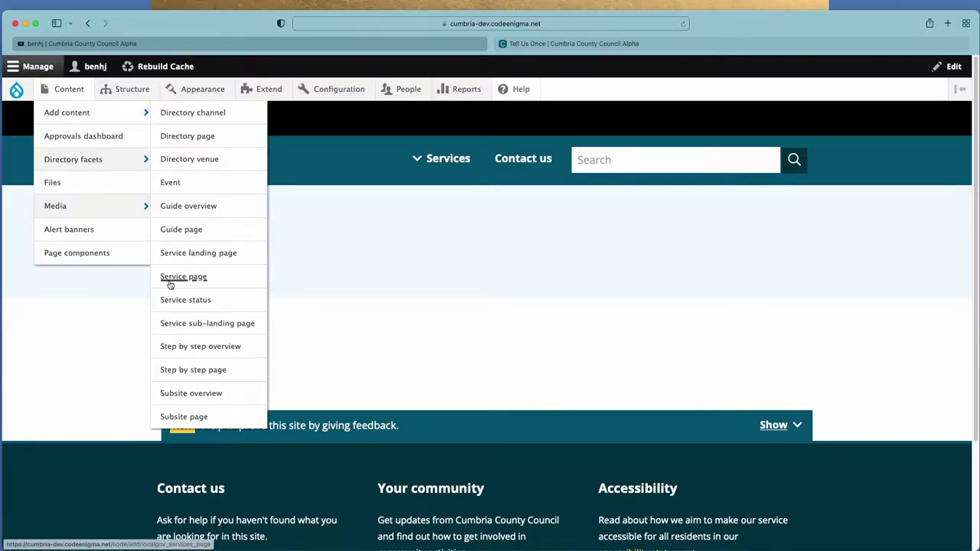
left_click(69, 92)
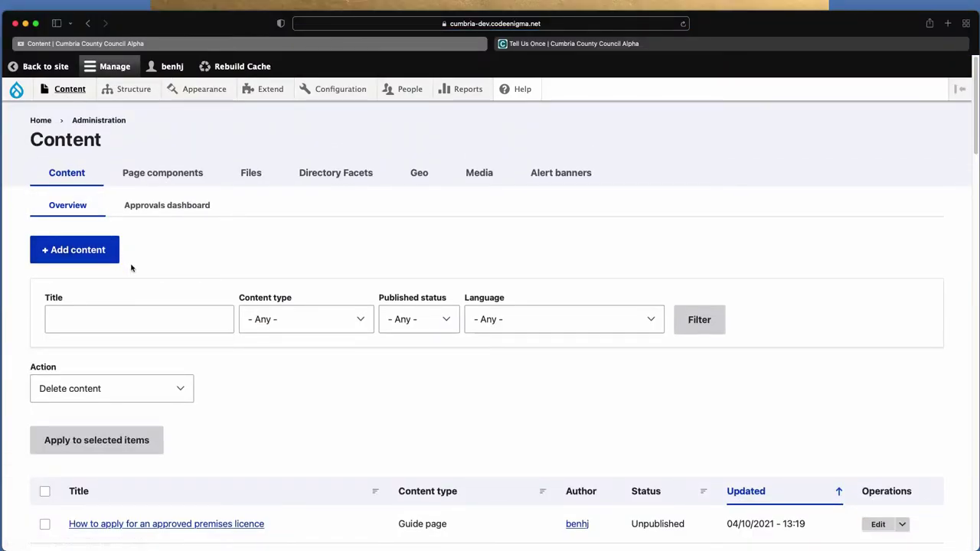
left_click(67, 260)
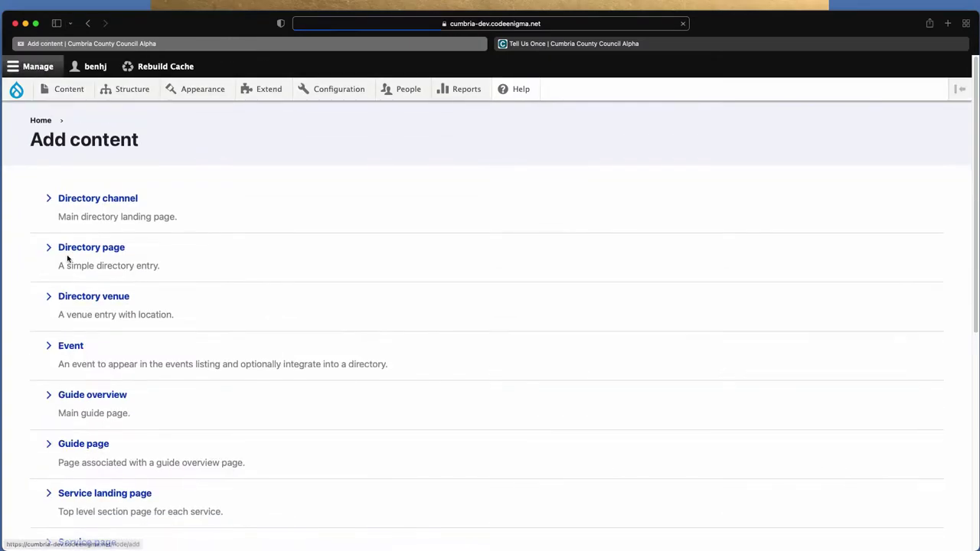
scroll(67, 260, "down", 8)
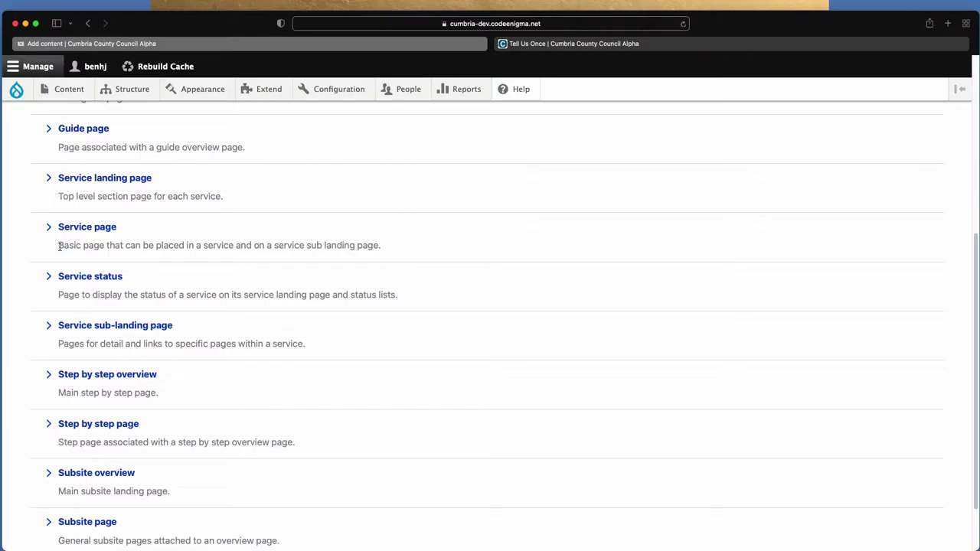
left_click(89, 228)
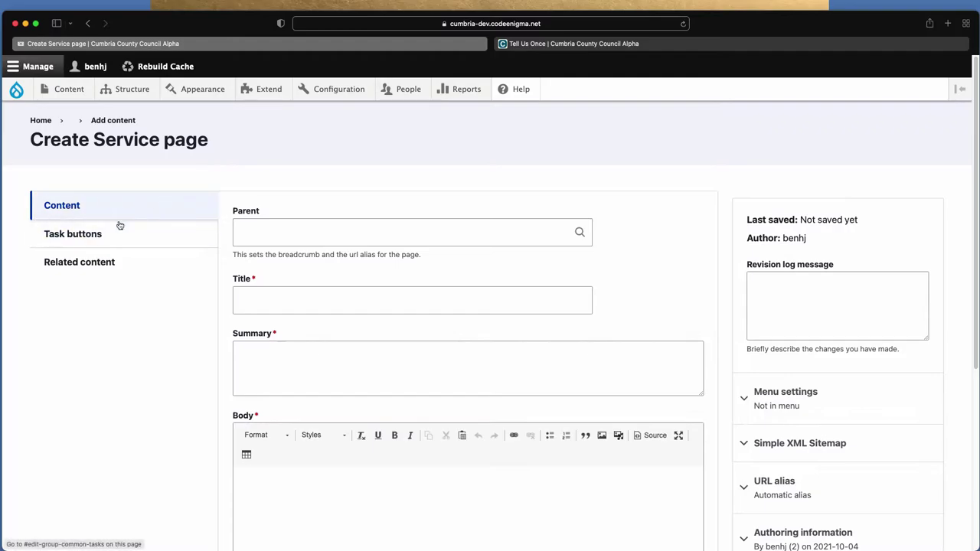
Step: Set the service page's parent to "Births, deaths, marriages and ceremonies » Deaths and stillbirths" and its title to "Tell Us Once"
left_click(271, 233)
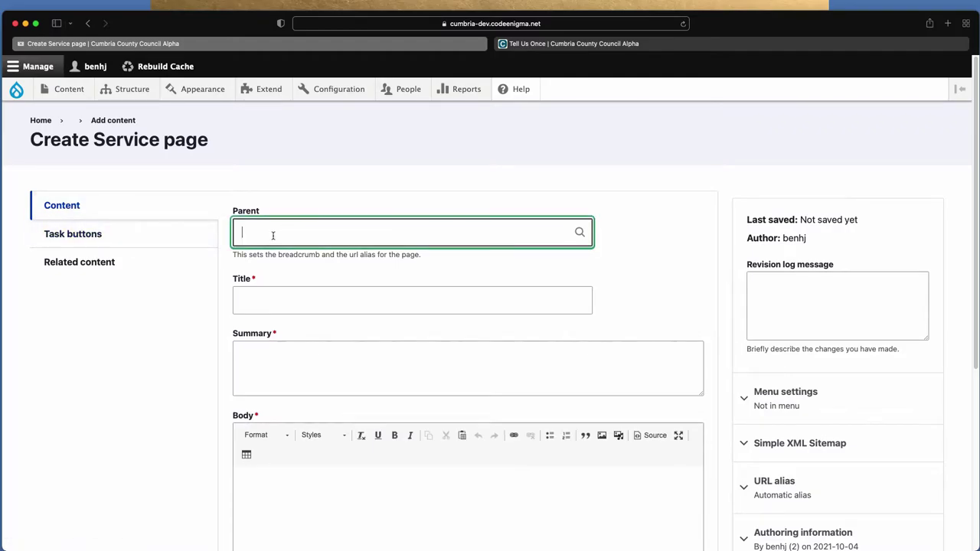
left_click(549, 43)
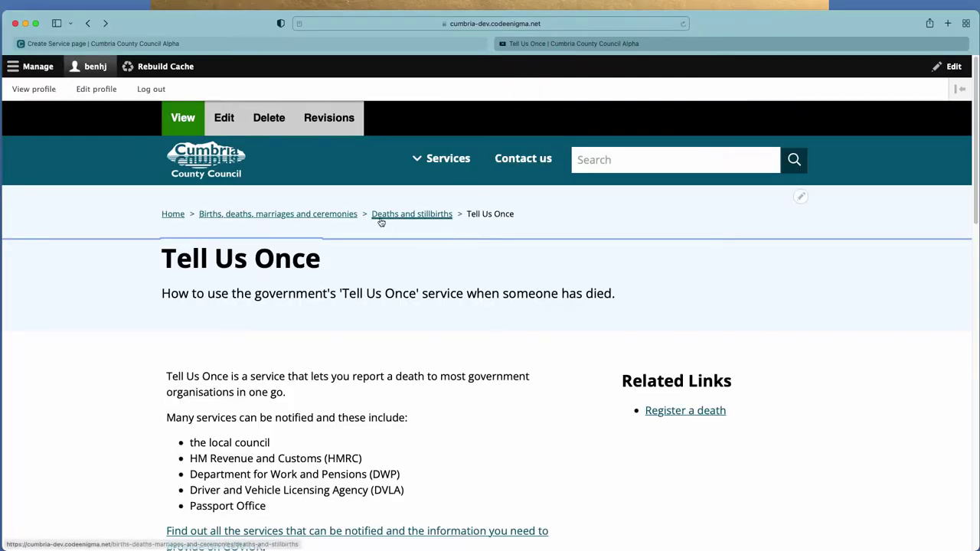
left_click(344, 43)
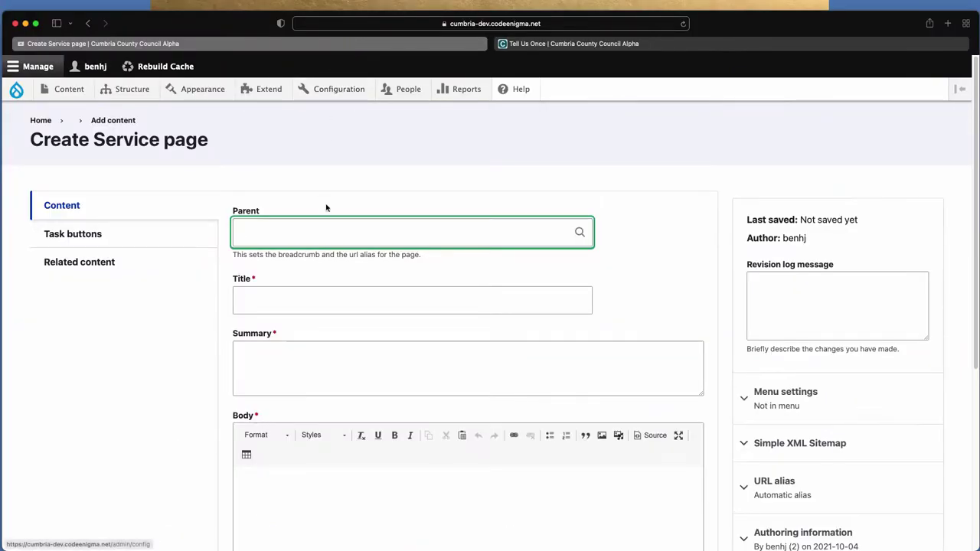
type("deaths")
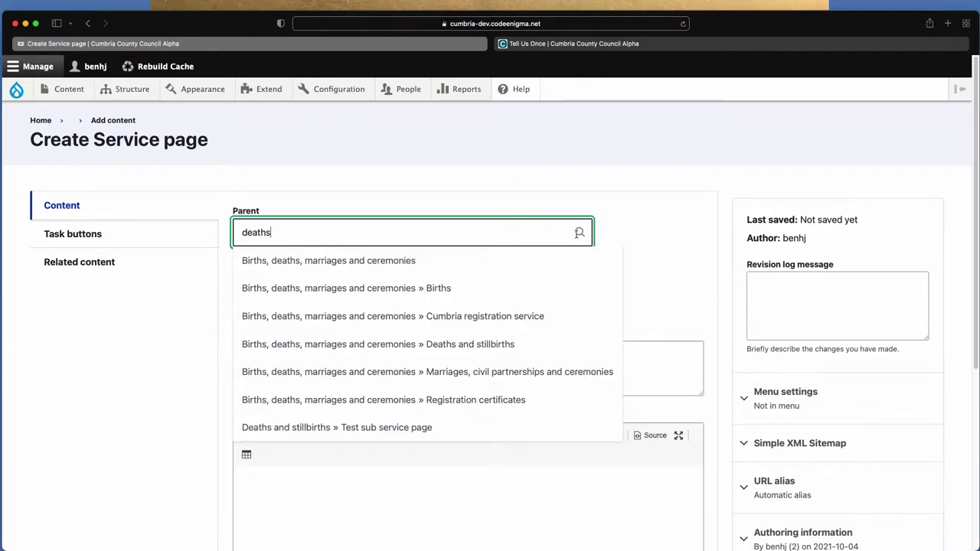
left_click(409, 349)
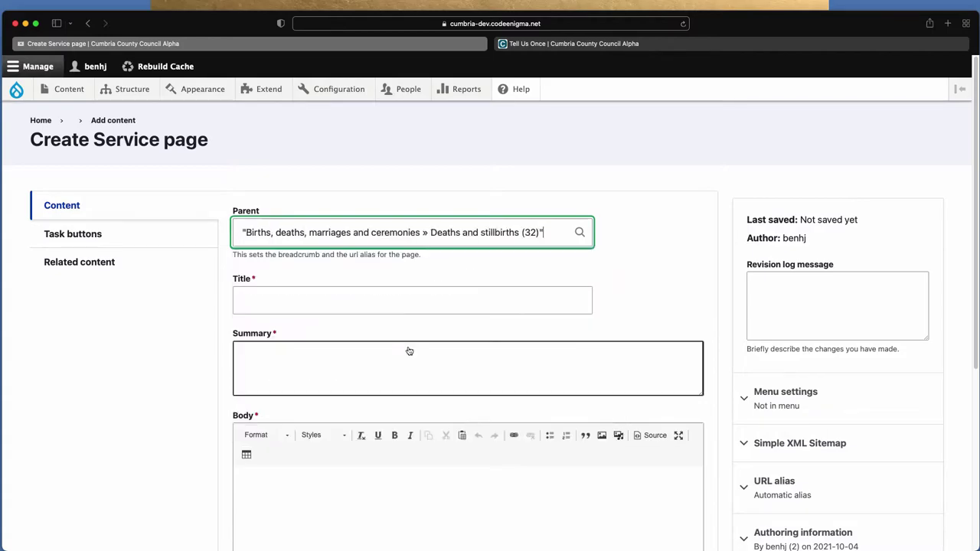
left_click(265, 299)
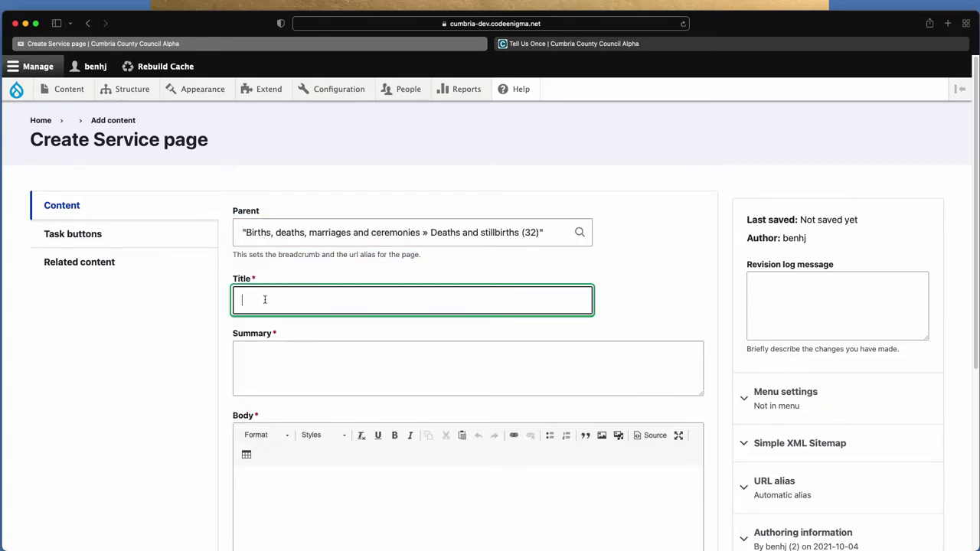
type("Tell Us Once")
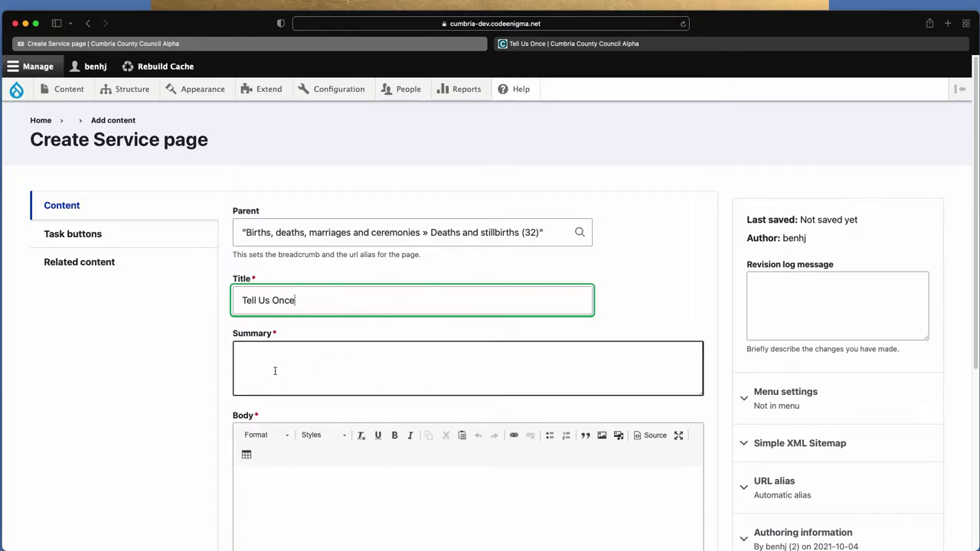
Step: Write the summary "How to use the Tell Us Once service if someone has died.", using the existing page's introduction as reference
left_click(276, 370)
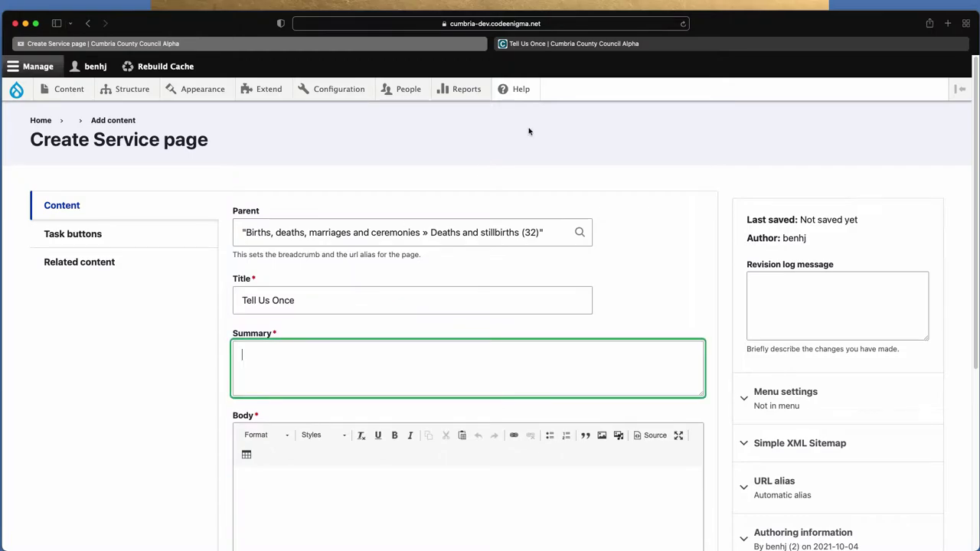
left_click(533, 43)
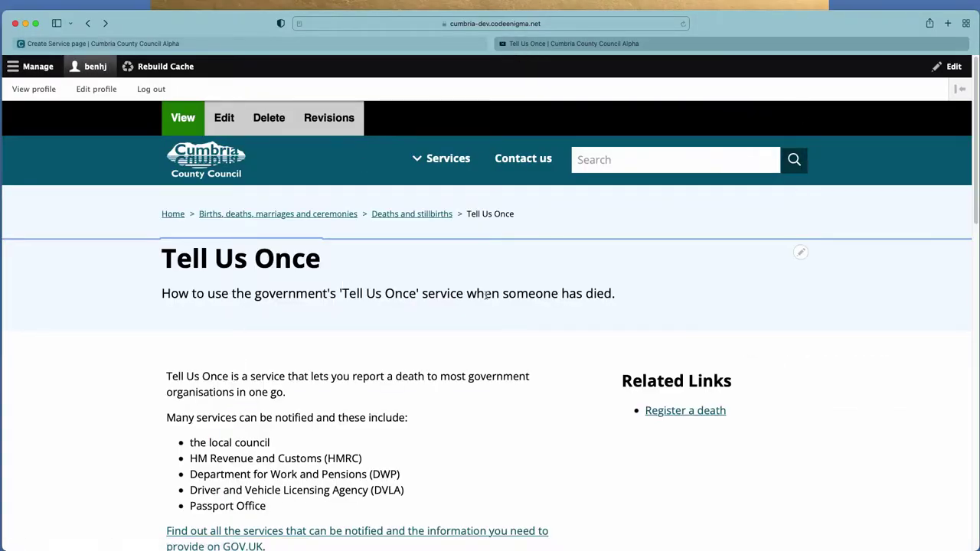
left_click_drag(621, 298, 232, 293)
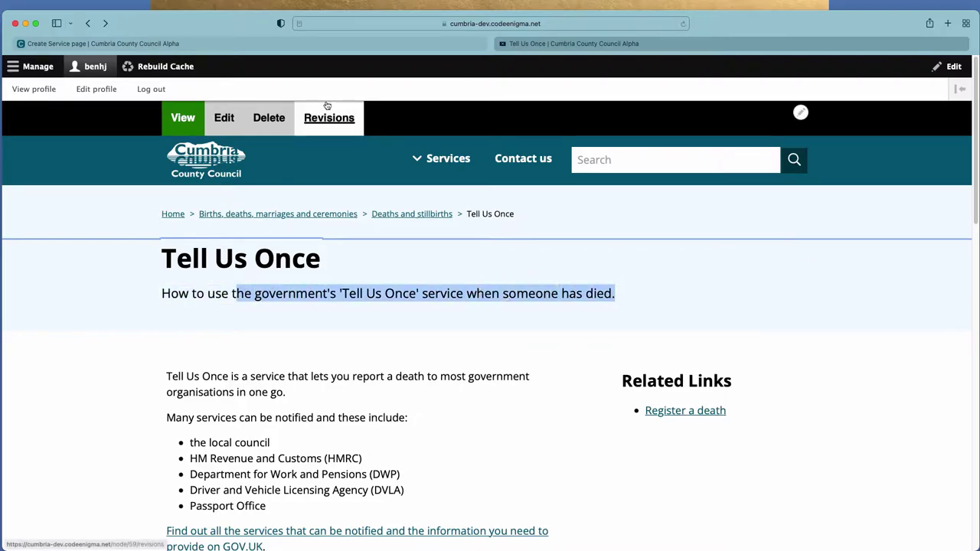
left_click(341, 42)
type("Ho")
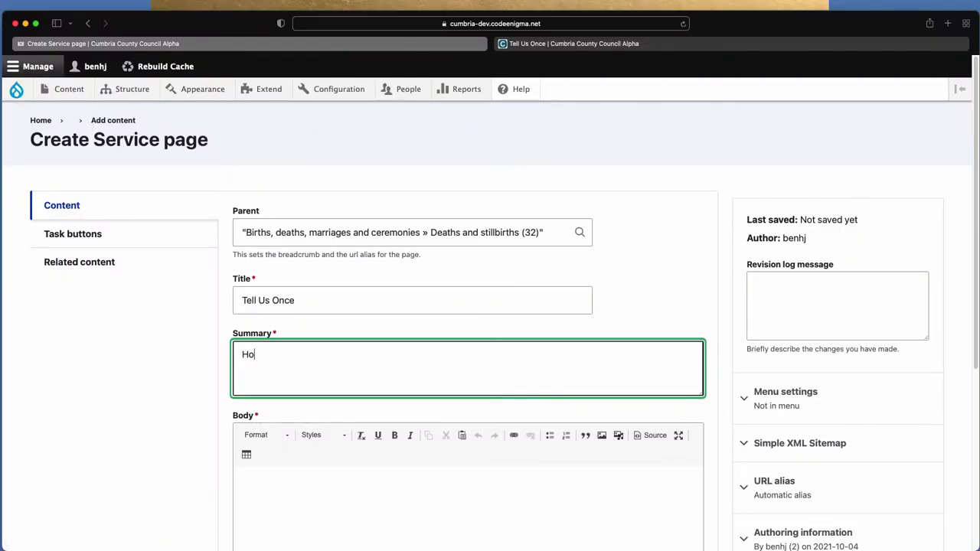
type("w to use the tell Us Once service if so")
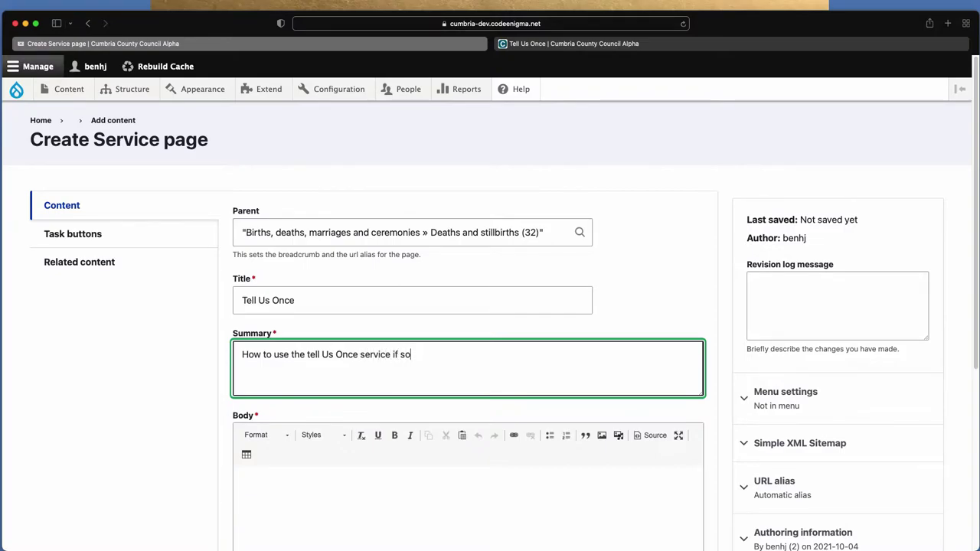
type("meone has died.")
left_click(311, 354)
key("BackSpace")
type("T")
Step: Examine the existing Tell Us Once page's body text, from the opening paragraph to the section on posted documents
scroll(340, 404, "down", 1)
scroll(467, 322, "down", 4)
left_click(327, 396)
left_click(574, 44)
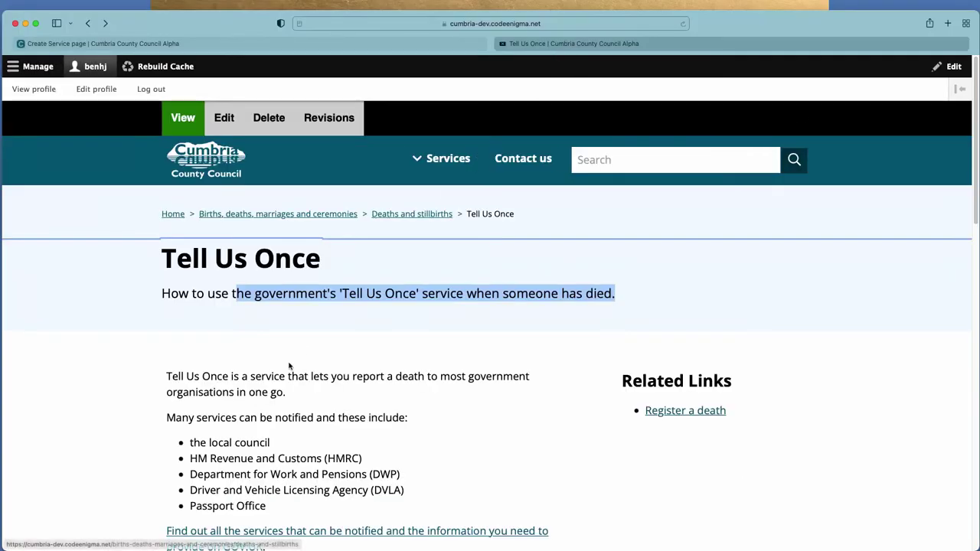
left_click_drag(167, 375, 166, 416)
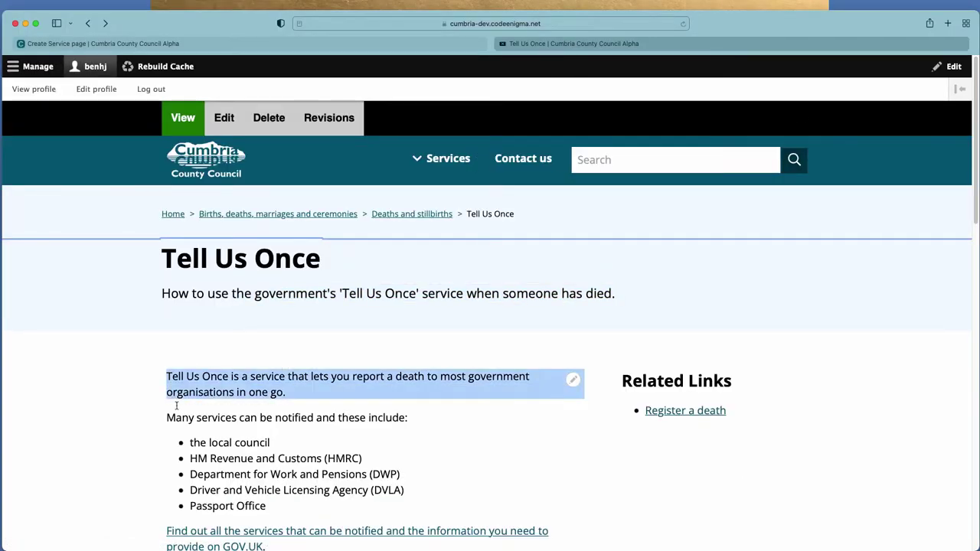
scroll(184, 407, "down", 10)
scroll(176, 406, "down", 4)
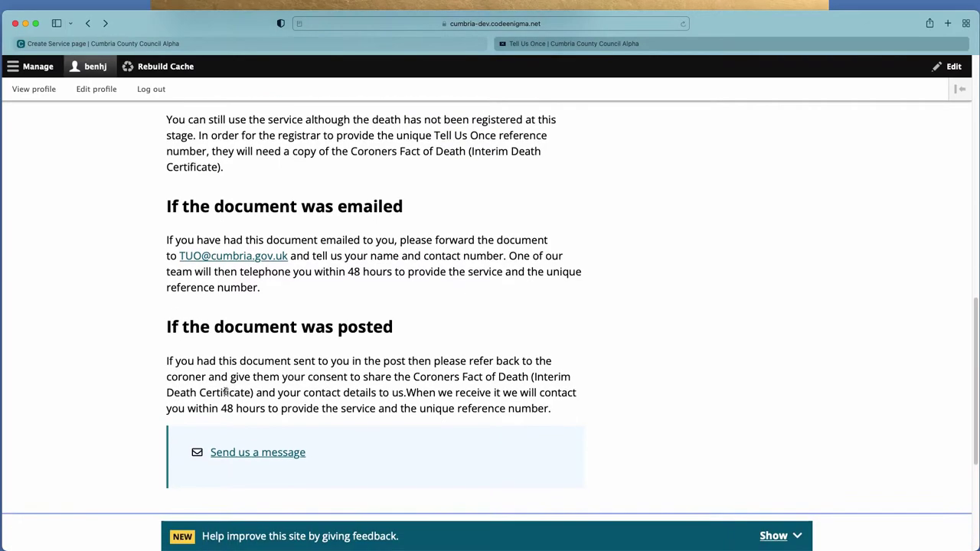
left_click_drag(551, 411, 481, 376)
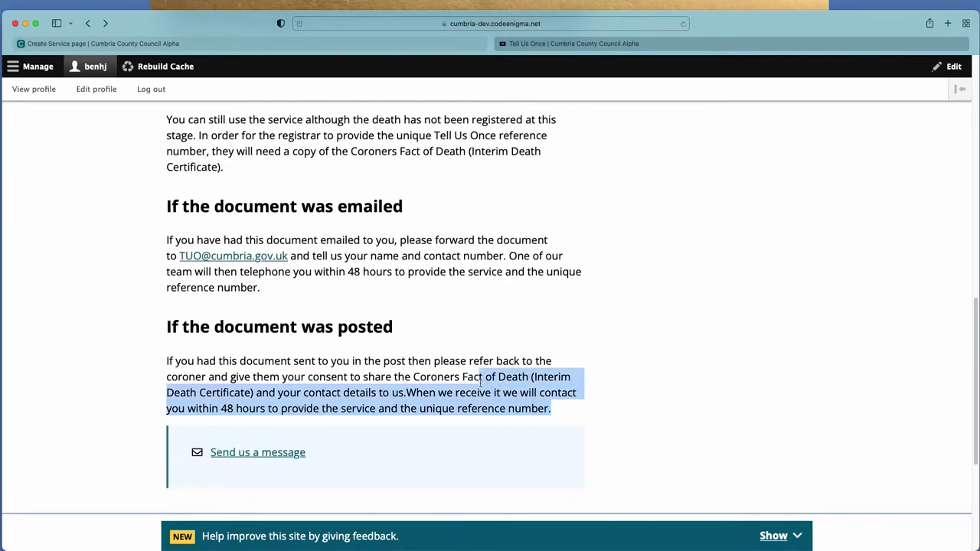
left_click(353, 44)
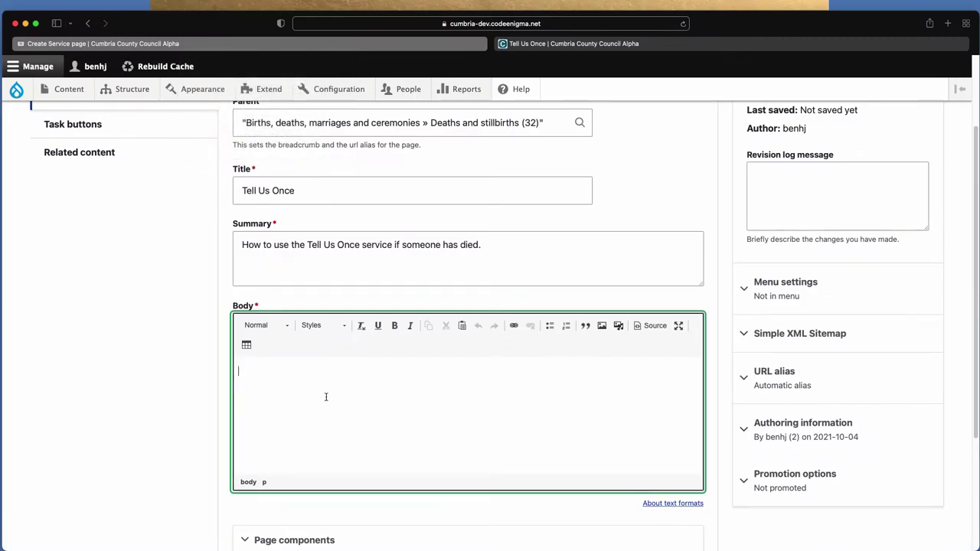
left_click(269, 327)
left_click(316, 325)
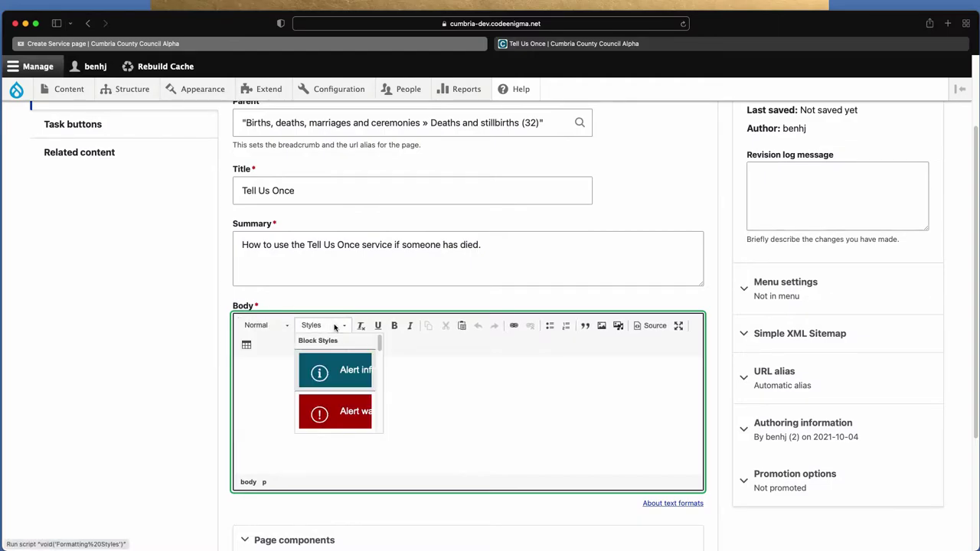
left_click(417, 381)
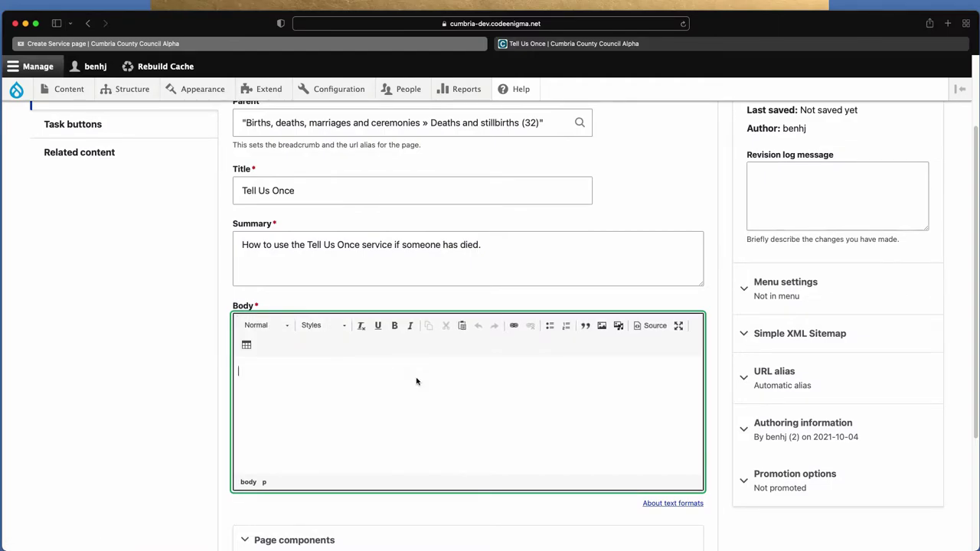
Step: Enter the placeholder text "Body." as the service page's body
type("Body.")
scroll(403, 386, "down", 3)
scroll(403, 385, "up", 5)
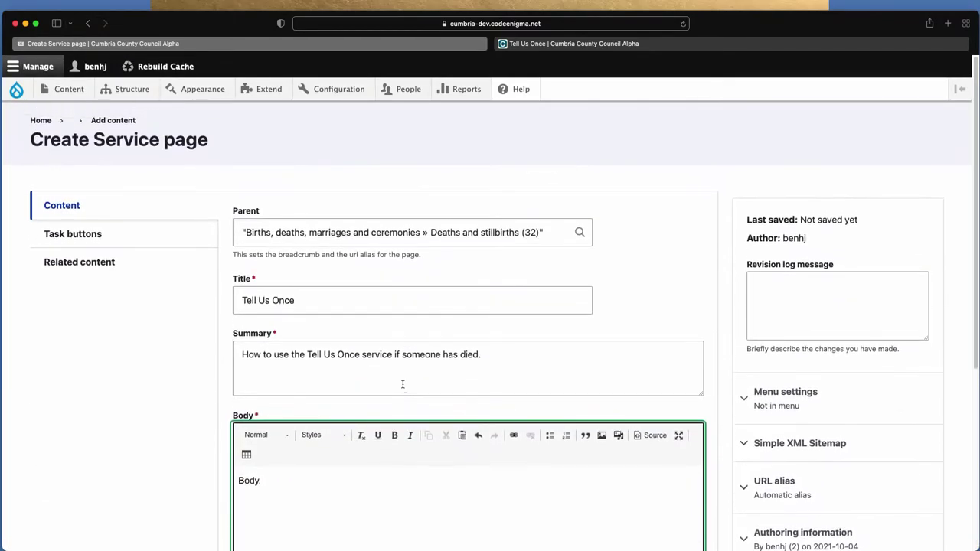
left_click(788, 299)
scroll(788, 300, "down", 5)
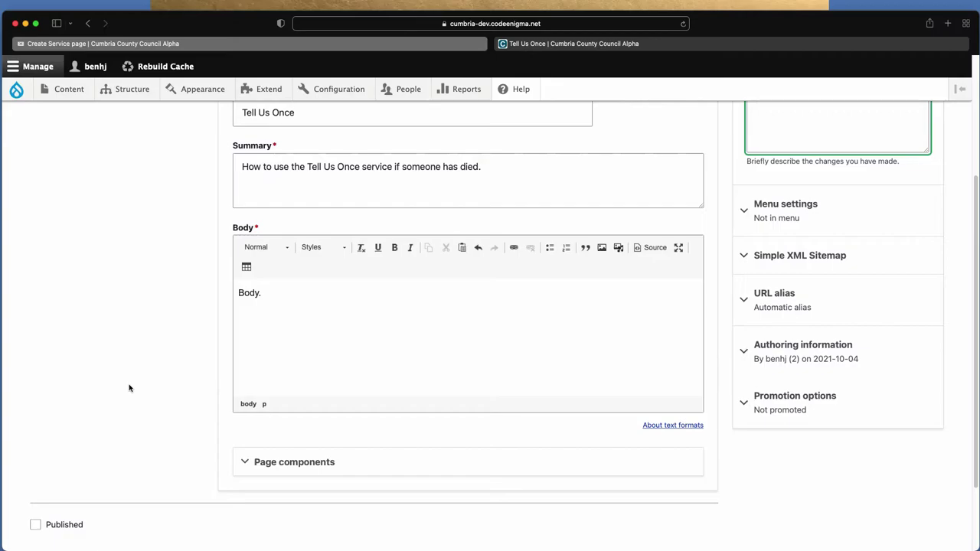
scroll(128, 388, "up", 5)
scroll(129, 388, "down", 8)
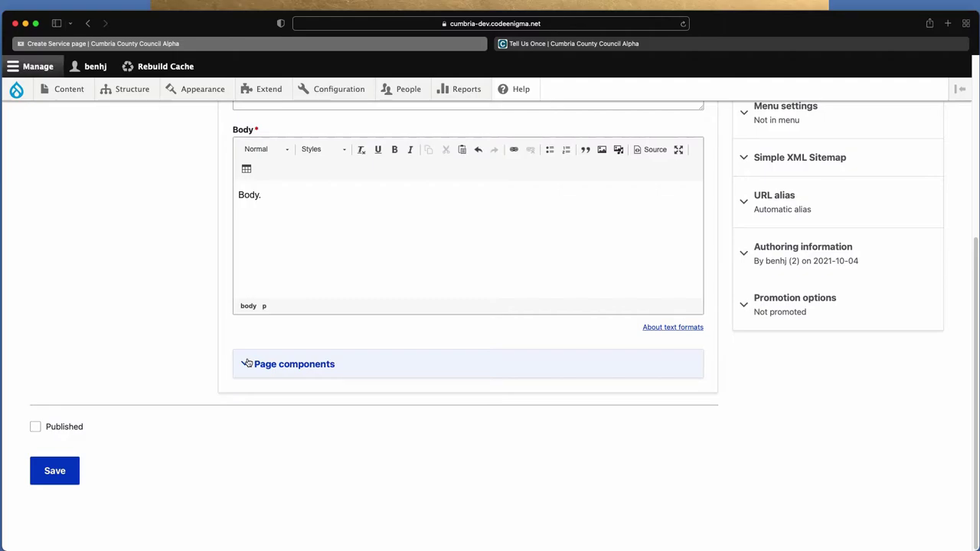
Step: Expand the page components section and compare it with the contact block at the end of the existing Tell Us Once page
left_click(247, 362)
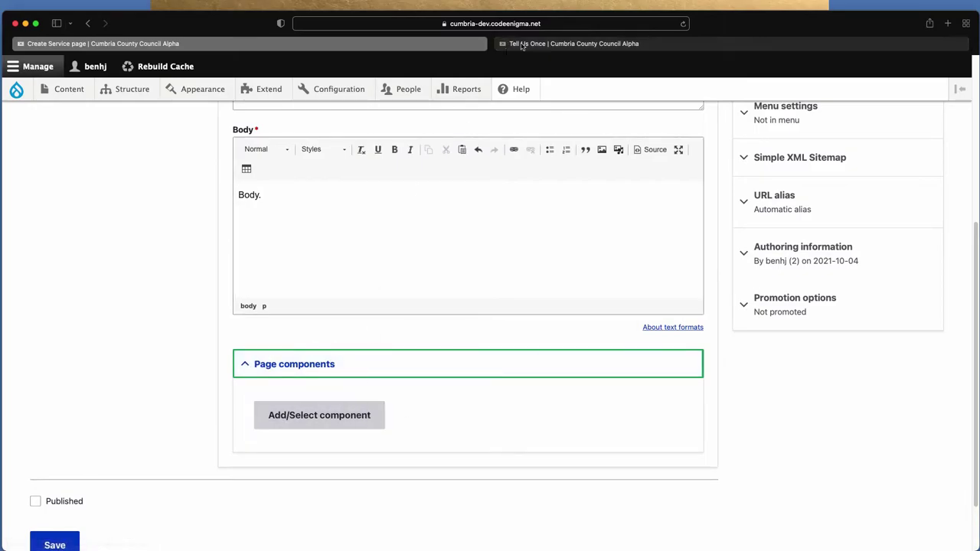
left_click(546, 43)
scroll(406, 261, "down", 2)
left_click(96, 390)
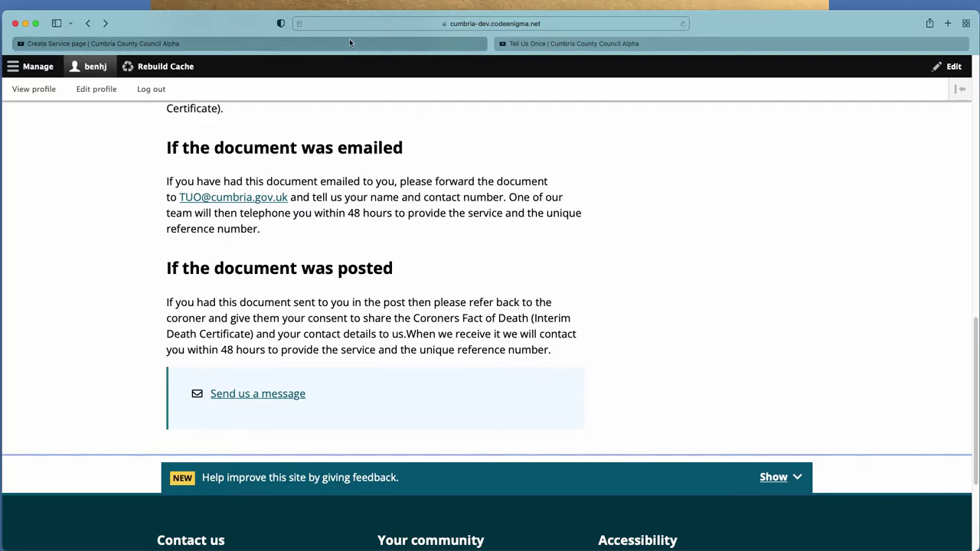
left_click(330, 43)
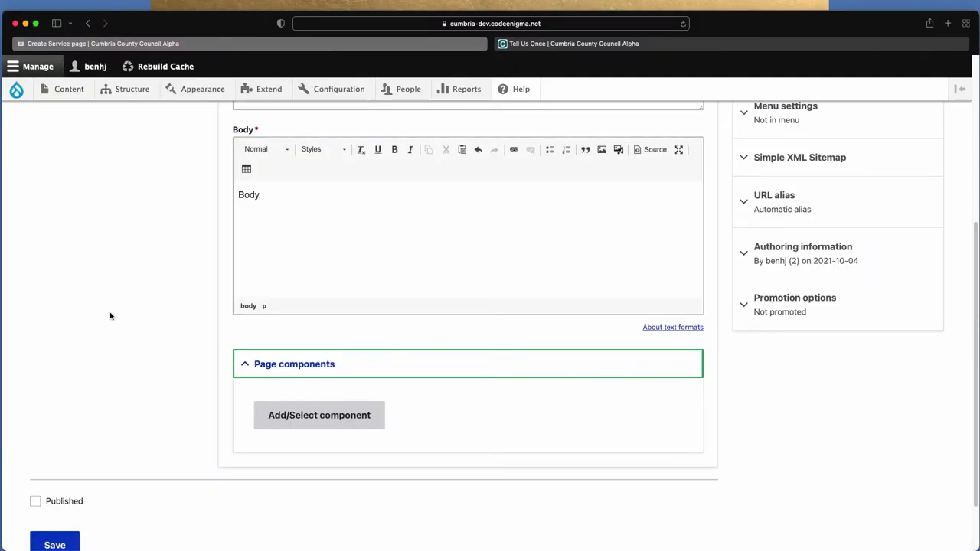
Step: Open the new page's task button settings and view the example buttons on the Births, deaths, marriages and ceremonies page
scroll(109, 316, "up", 5)
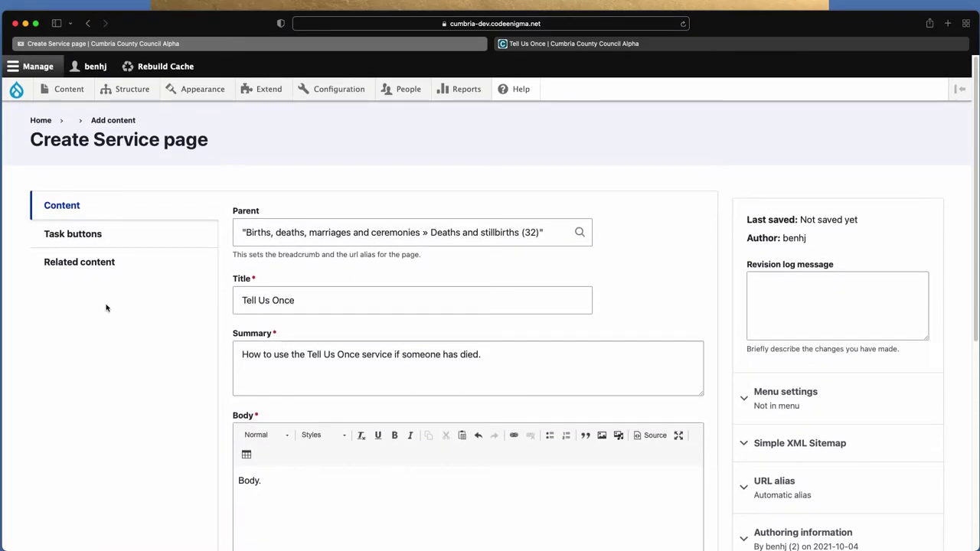
left_click(52, 245)
left_click(551, 44)
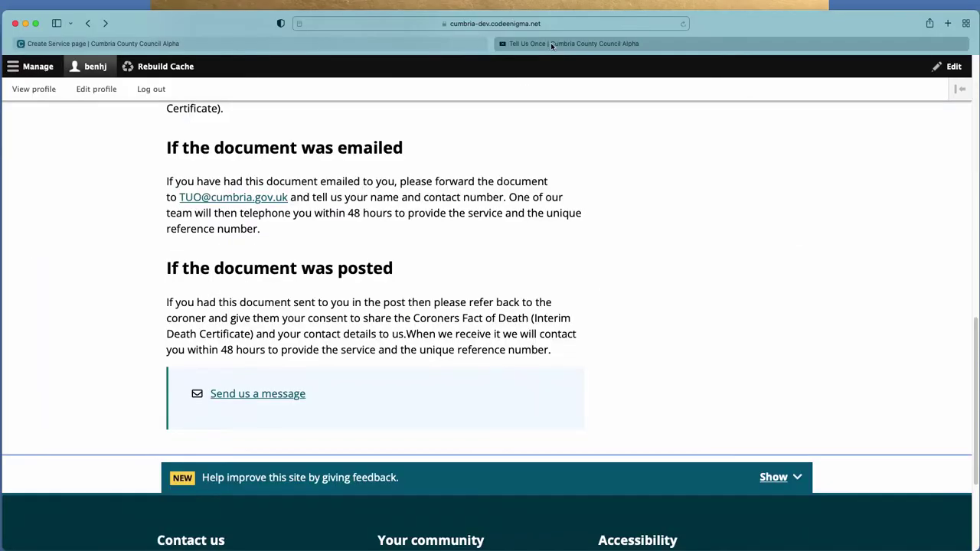
scroll(350, 212, "up", 10)
scroll(350, 212, "up", 2)
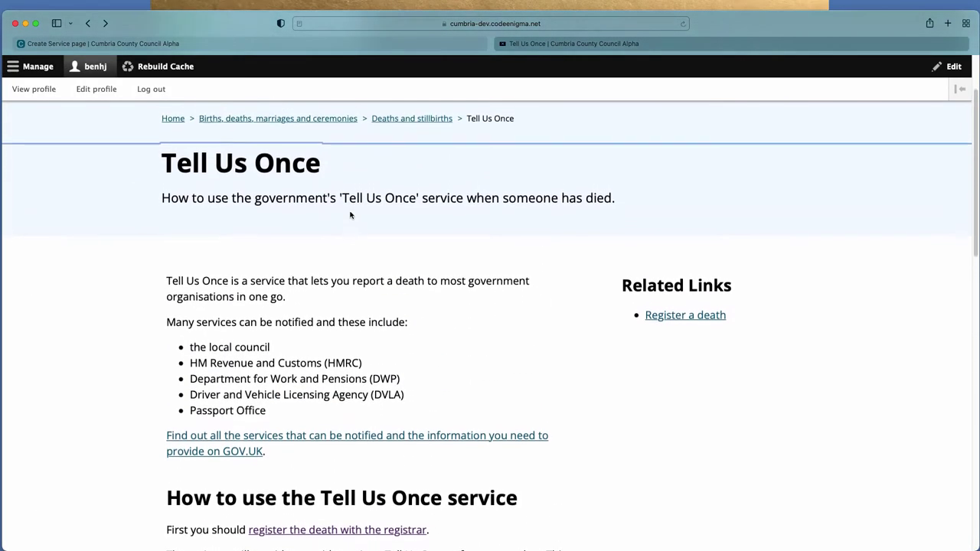
left_click(298, 124)
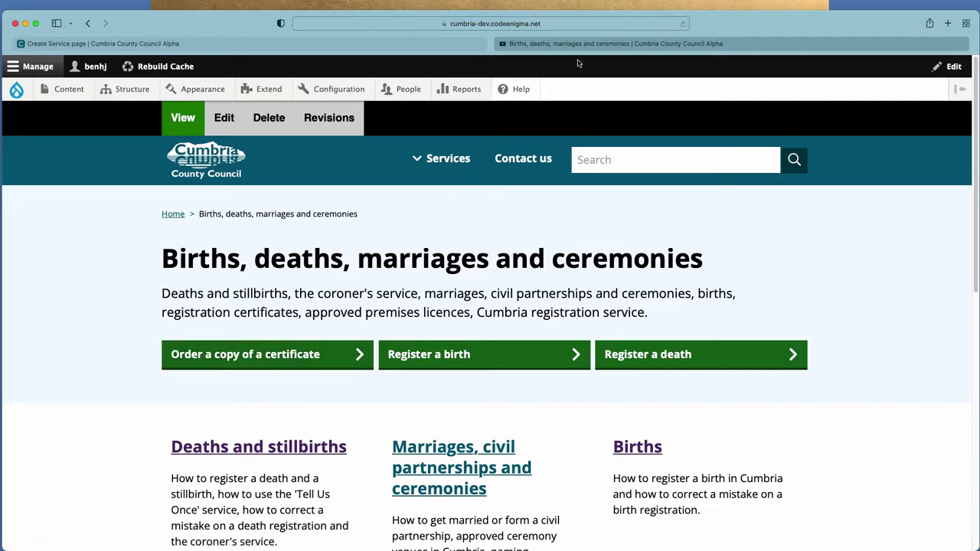
Step: Review the URL, link text and type fields offered for each task button in the new service page's form
left_click(261, 43)
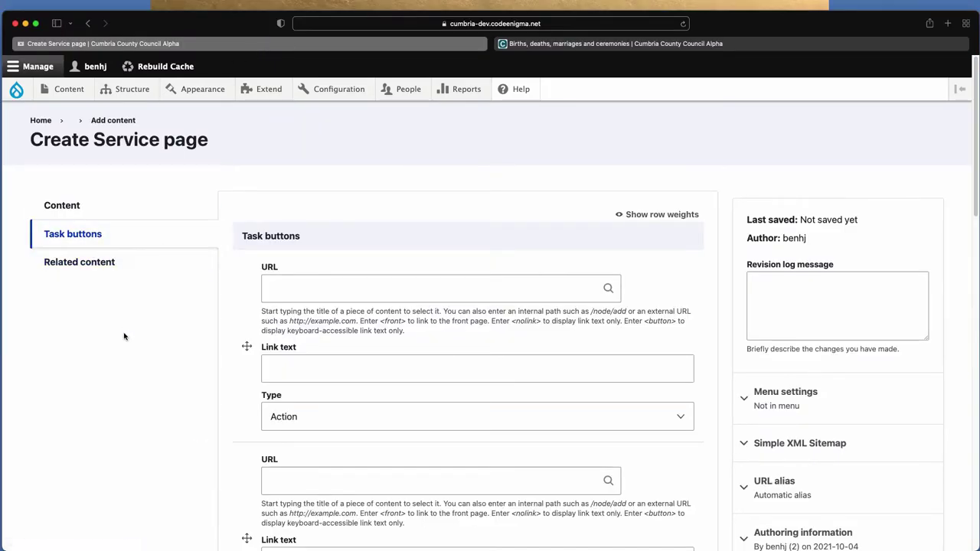
scroll(124, 336, "down", 4)
scroll(124, 337, "up", 1)
scroll(124, 337, "down", 3)
scroll(124, 336, "down", 6)
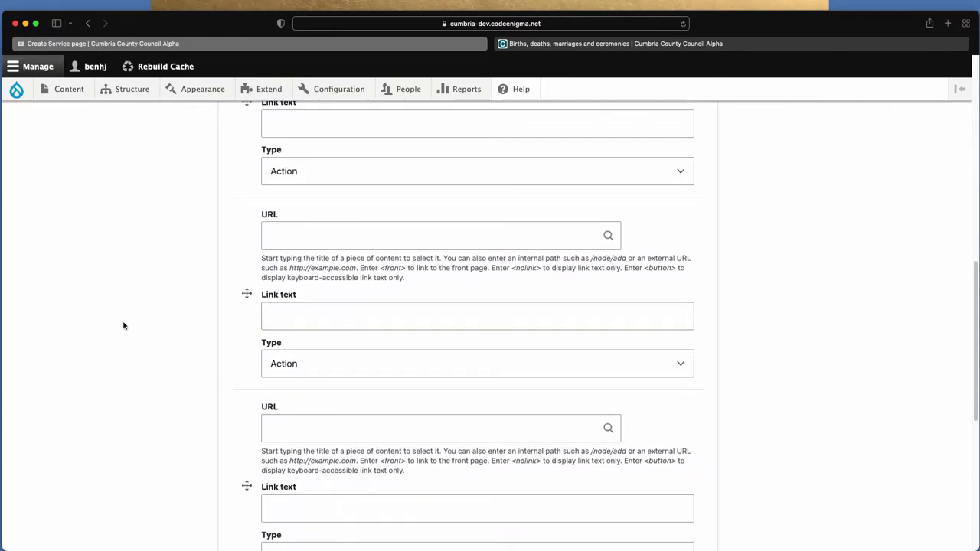
scroll(124, 327, "up", 6)
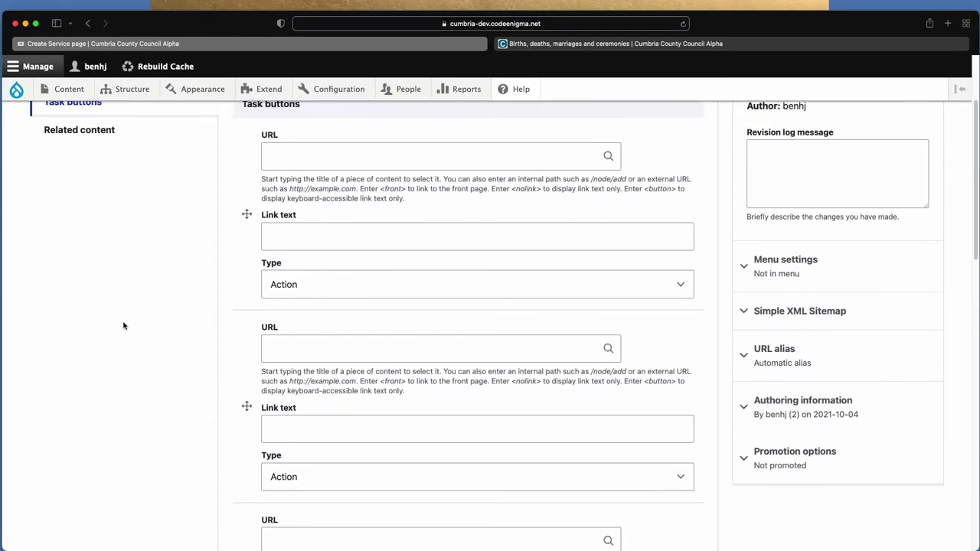
scroll(123, 327, "up", 3)
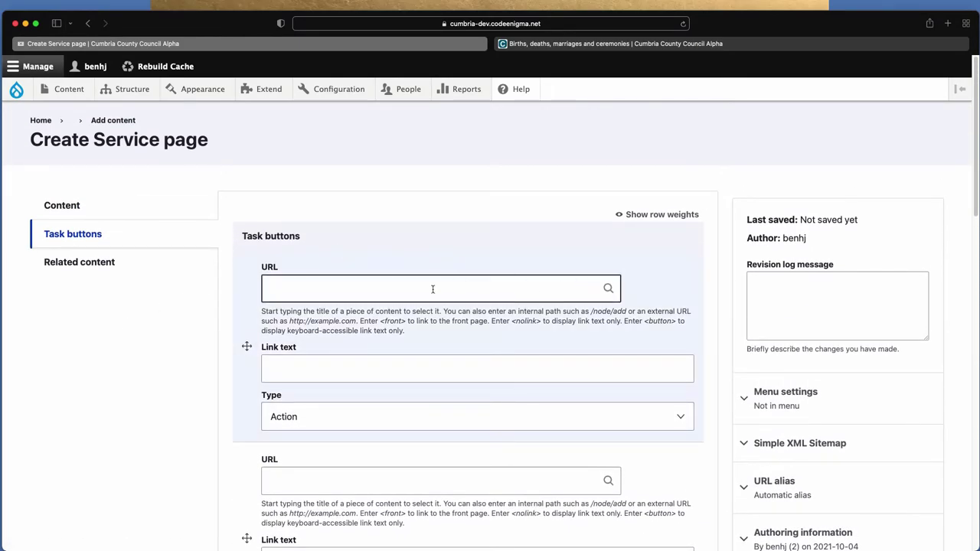
Step: Add a first task button linking to "Reporting a death to the coroner" with the link text "Report a death to the coroner"
left_click(433, 290)
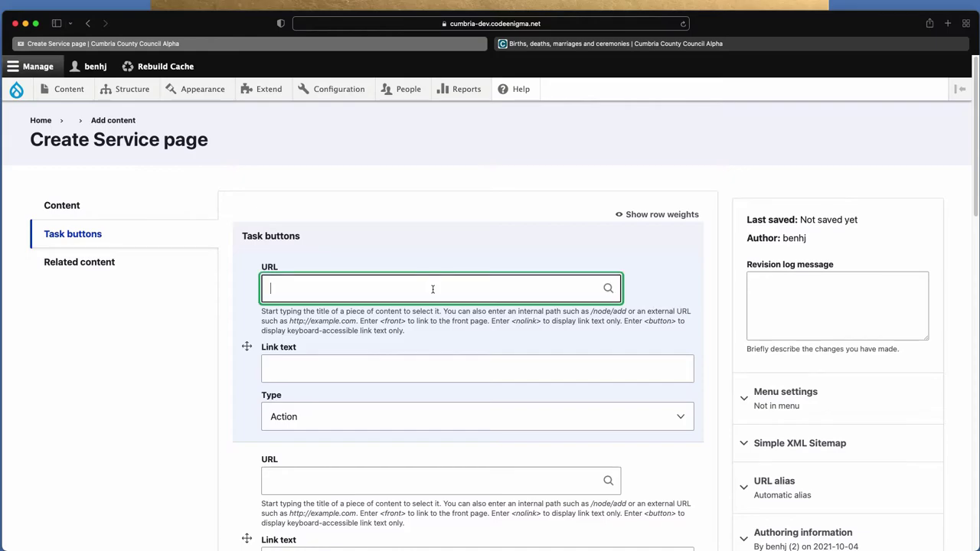
type("death")
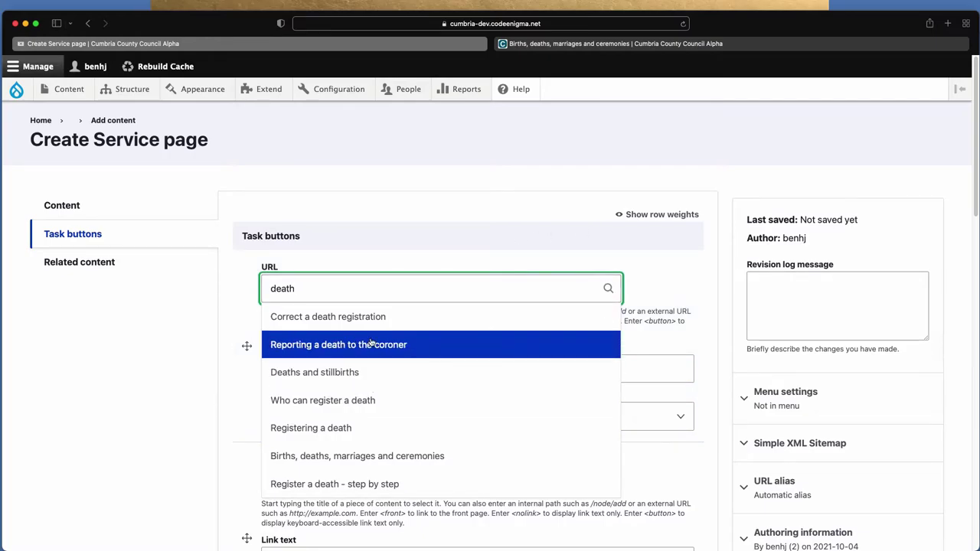
left_click(330, 345)
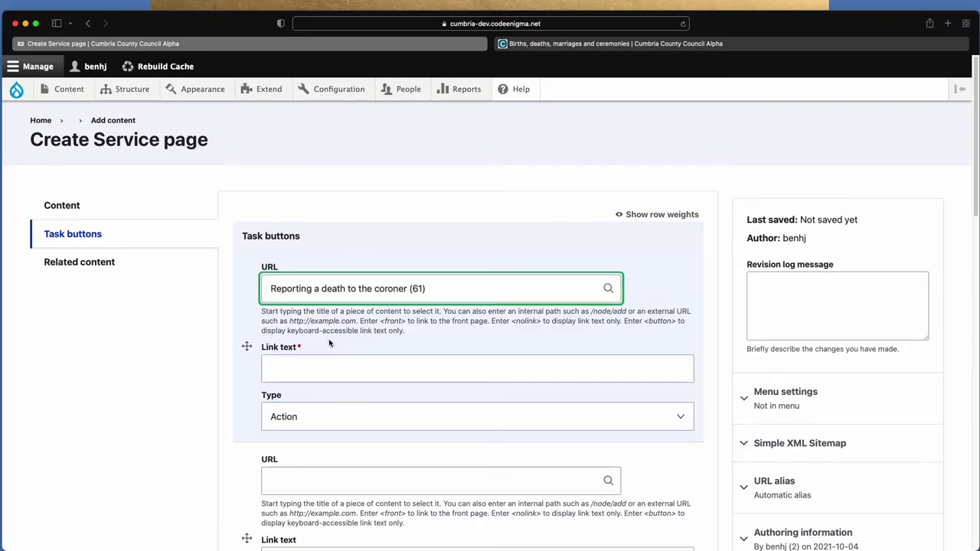
left_click(294, 364)
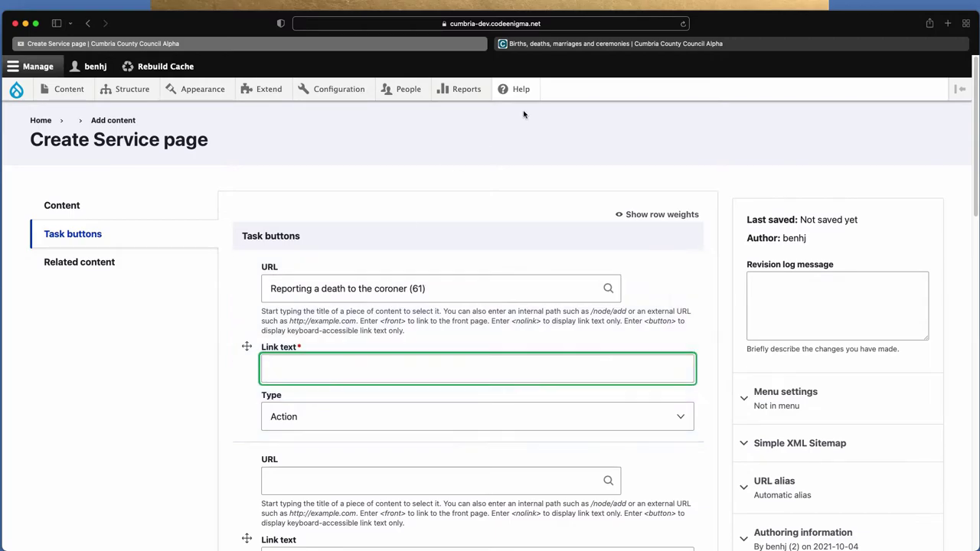
left_click(554, 43)
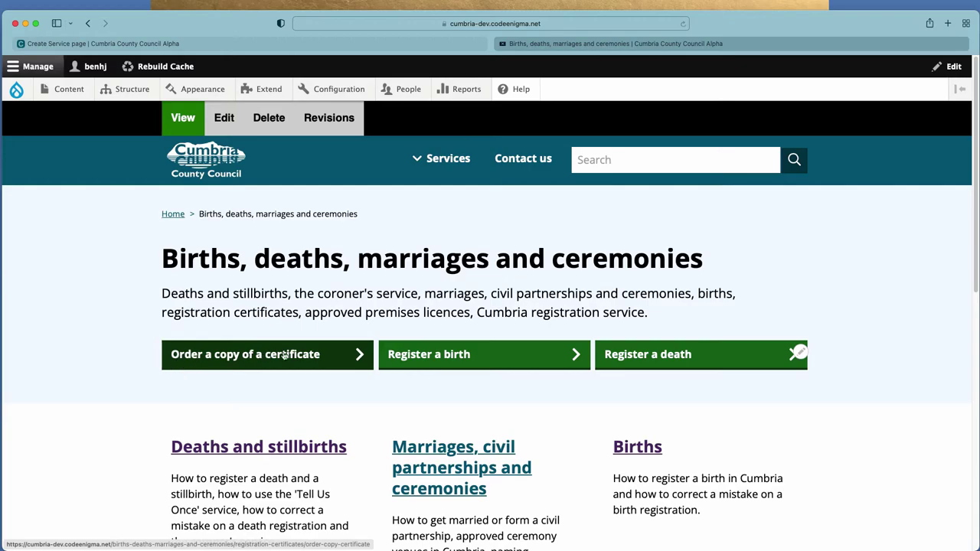
left_click(194, 43)
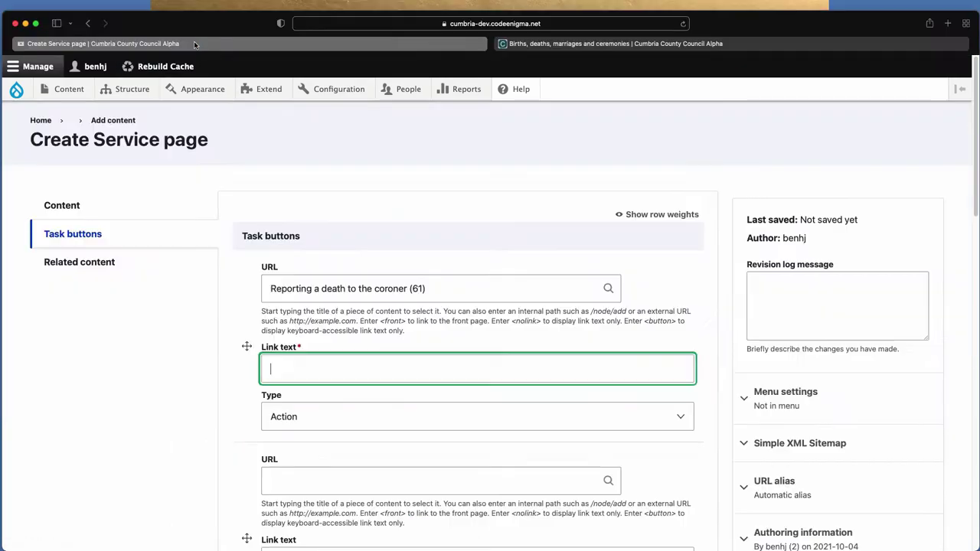
type("Report a death")
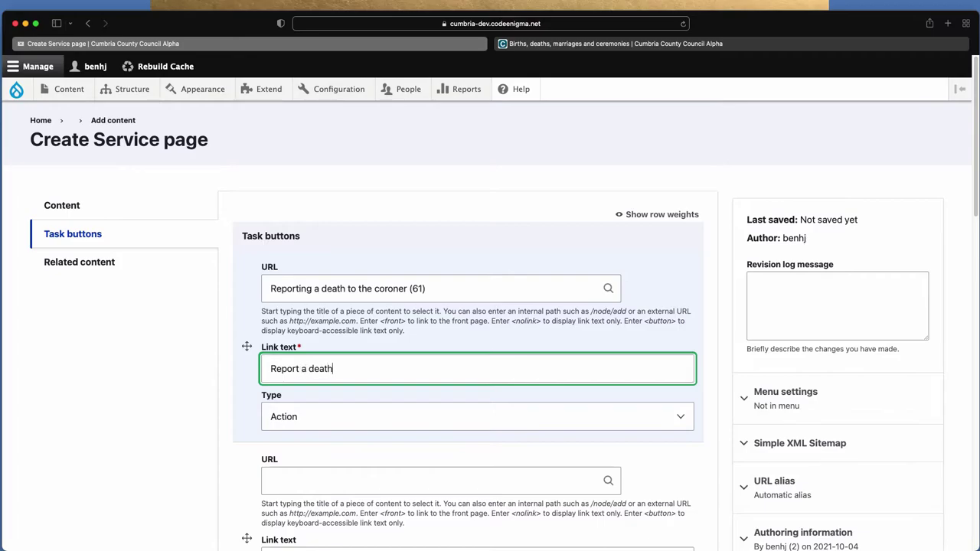
type(" to the corone")
Step: Check the first task button's type options against the buttons on the Births, deaths, marriages and ceremonies page, keeping the type as Action
left_click(304, 418)
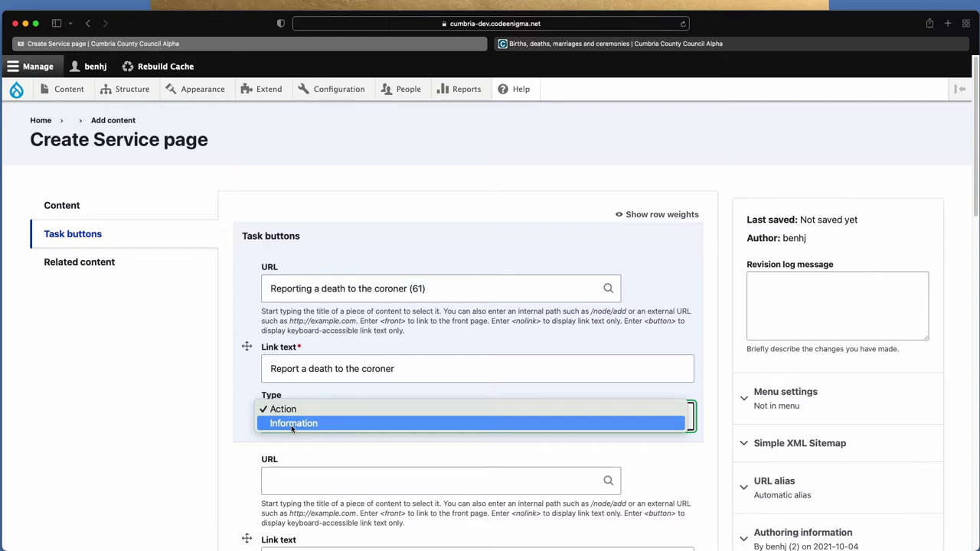
left_click(549, 46)
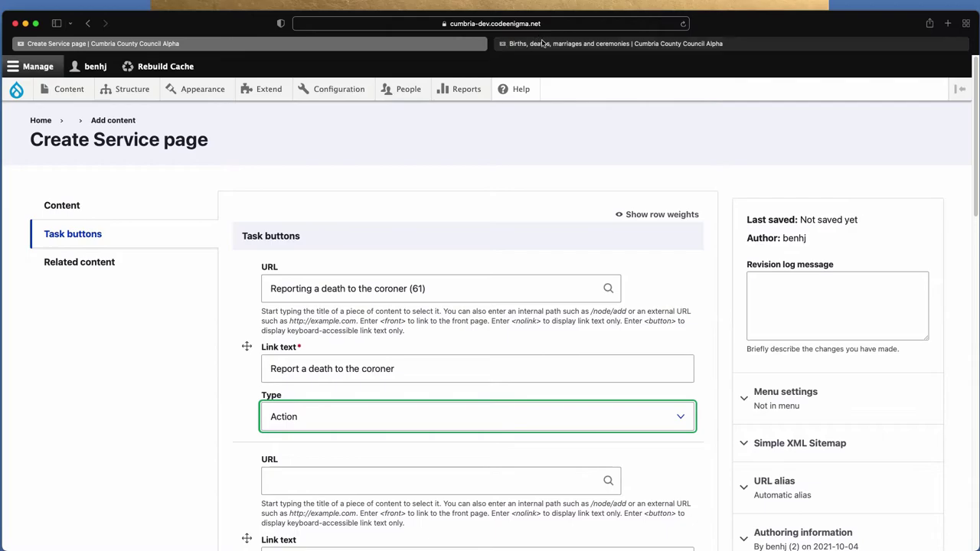
left_click(542, 43)
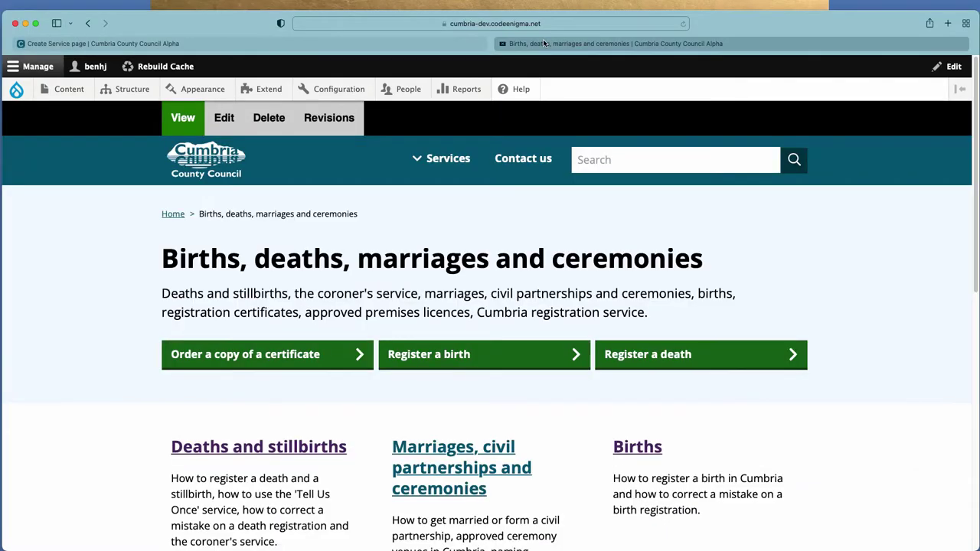
left_click(196, 43)
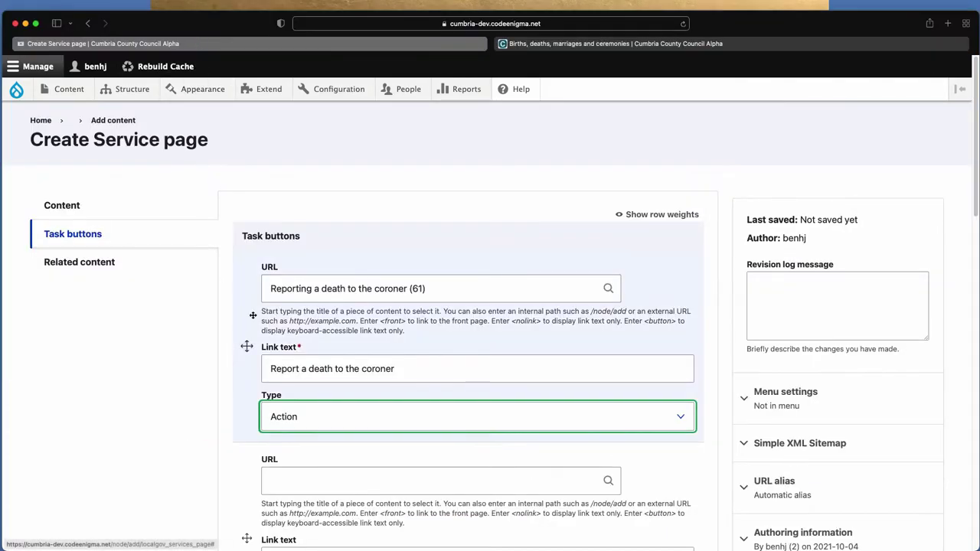
left_click(294, 426)
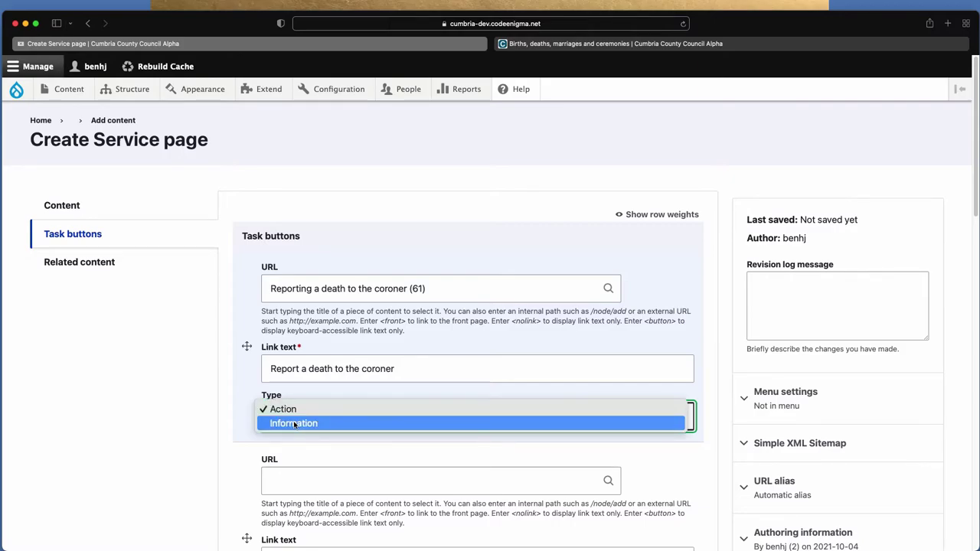
left_click(281, 411)
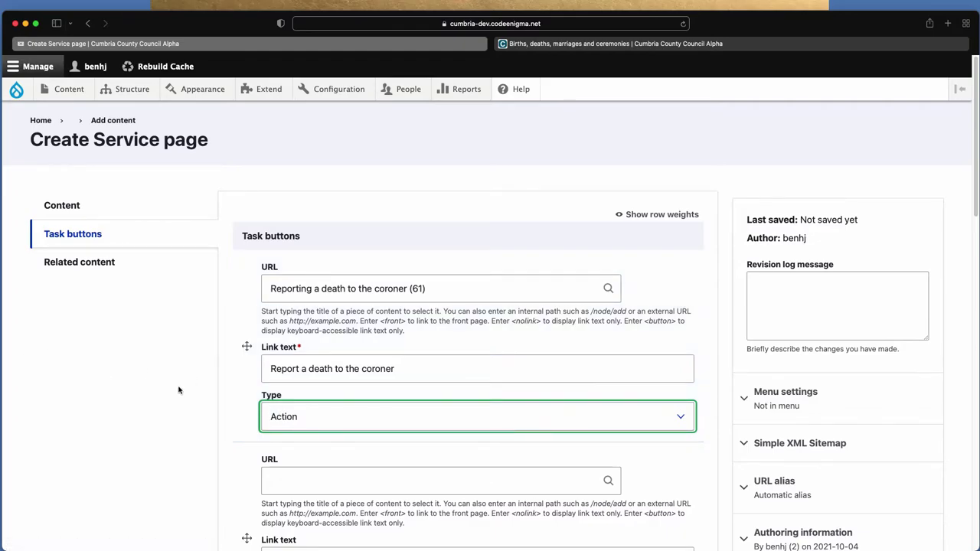
Step: Look over the remaining empty task button rows and open the new page's related content settings
scroll(178, 391, "down", 5)
scroll(178, 390, "down", 4)
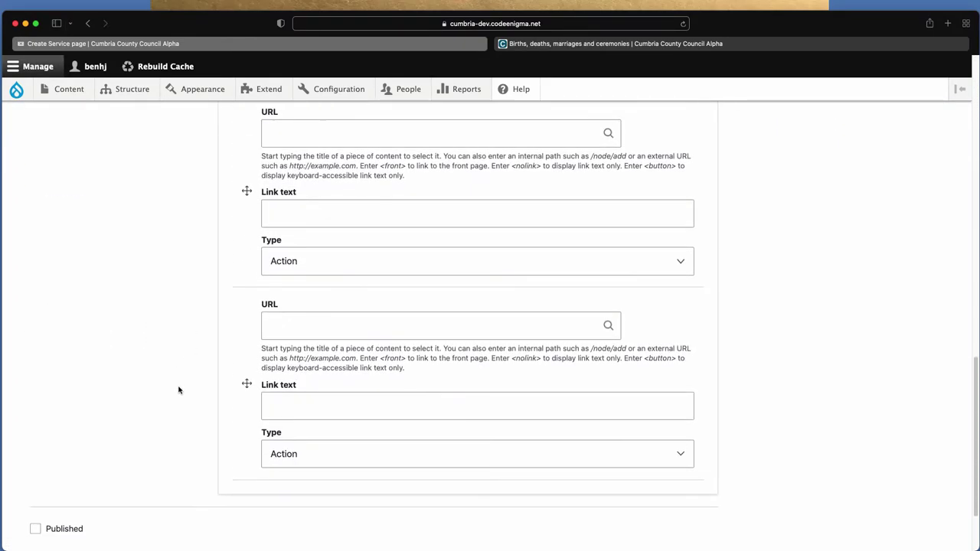
scroll(178, 390, "up", 3)
scroll(178, 391, "up", 5)
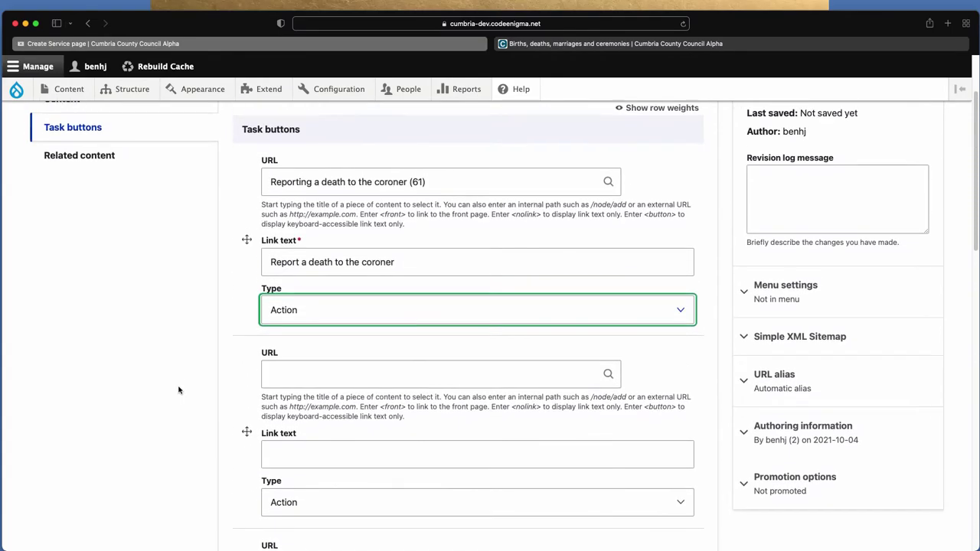
left_click(85, 177)
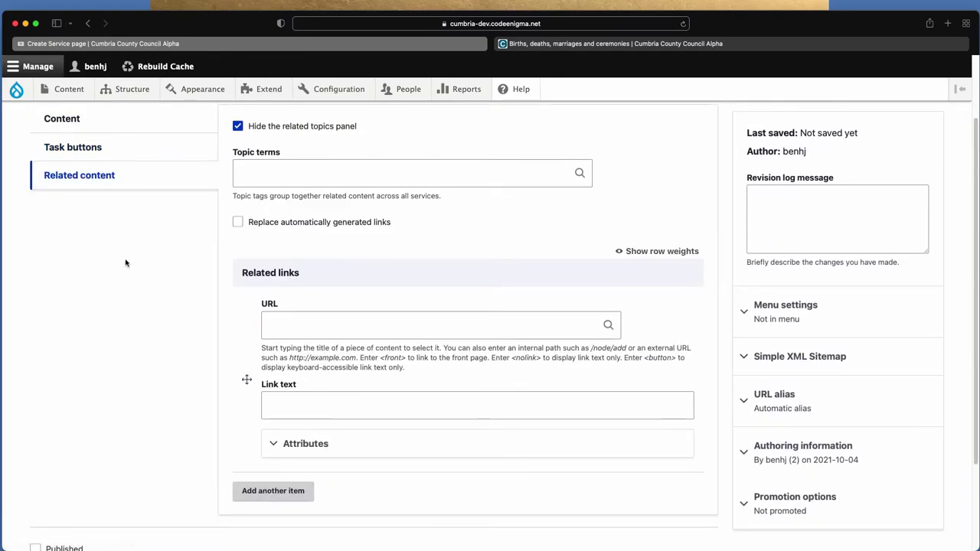
scroll(126, 262, "up", 2)
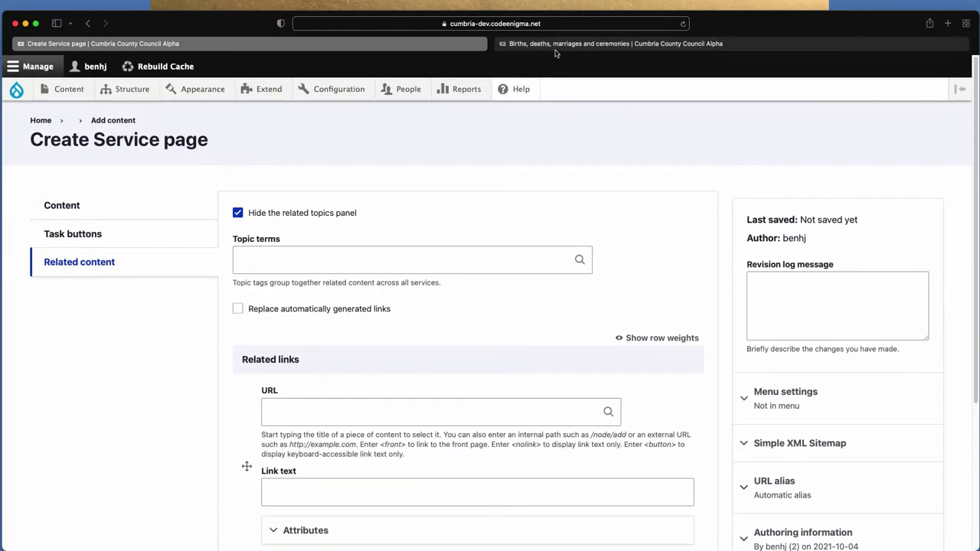
Step: View the Related Links on the existing Tell Us Once page, reached through the Deaths and stillbirths page
left_click(552, 46)
scroll(385, 365, "down", 1)
left_click(292, 436)
scroll(292, 436, "down", 2)
scroll(261, 405, "down", 5)
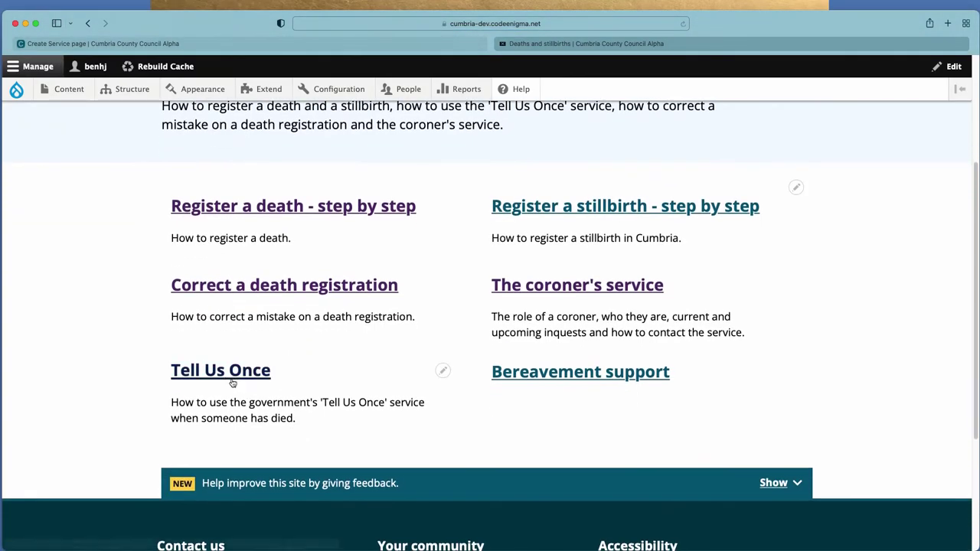
left_click(228, 374)
scroll(605, 298, "down", 2)
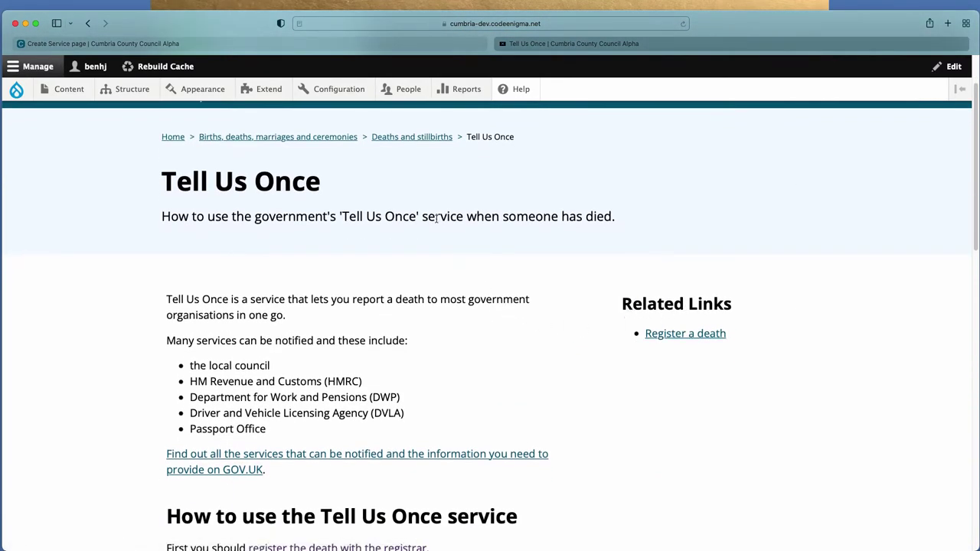
Step: Compare the new page's topic terms and related links fields with the Related Links on the existing Tell Us Once page
left_click(330, 43)
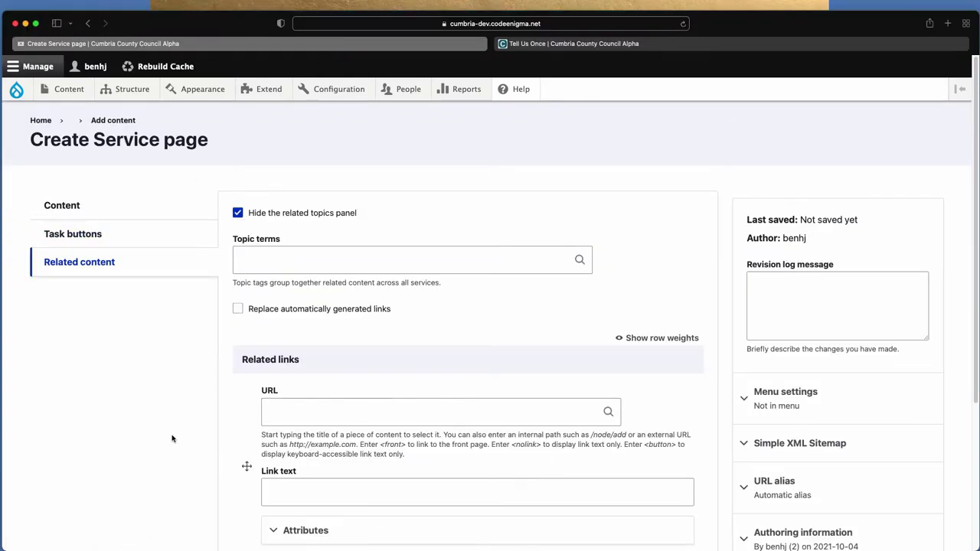
left_click(292, 410)
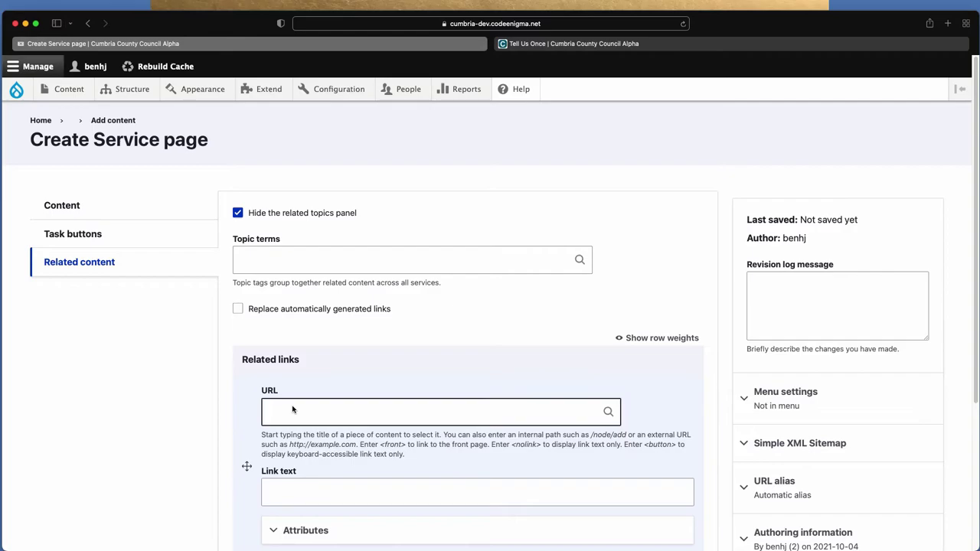
left_click(295, 256)
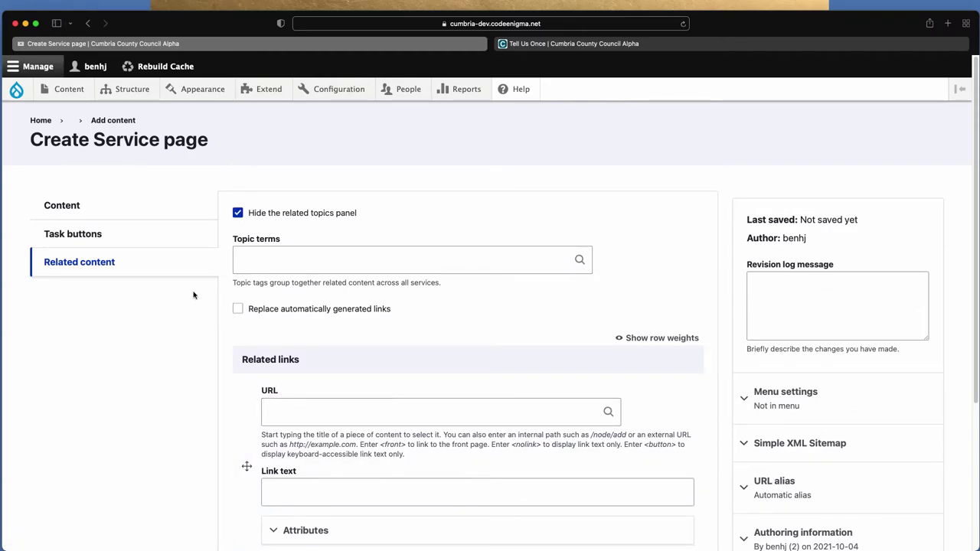
left_click(544, 43)
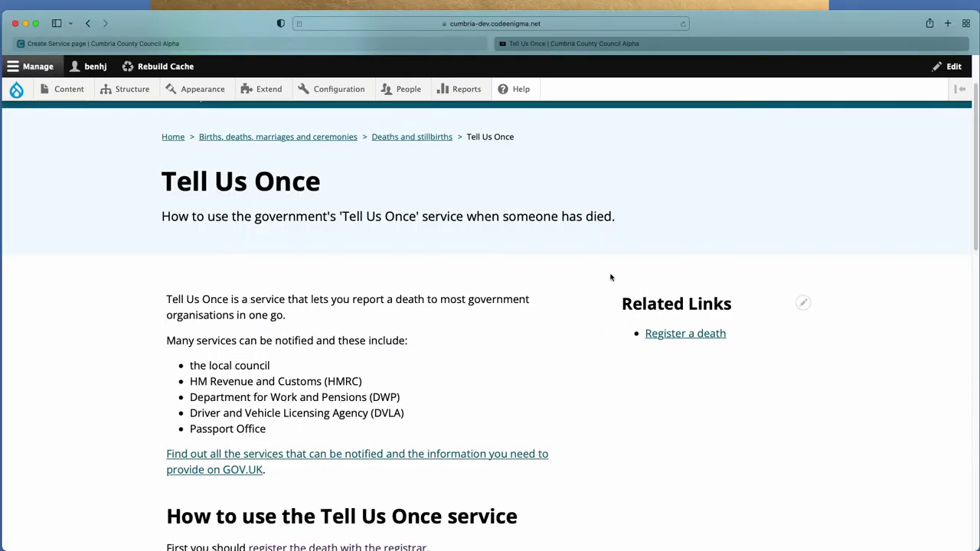
left_click(283, 43)
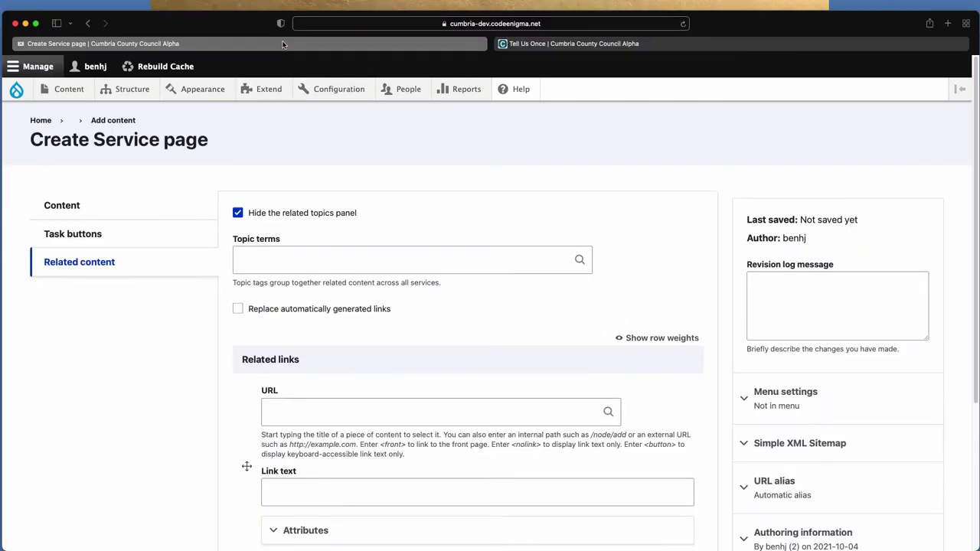
Step: Enable replacing the automatically generated links and point the first related link to "Register a death - step by step"
scroll(204, 398, "down", 2)
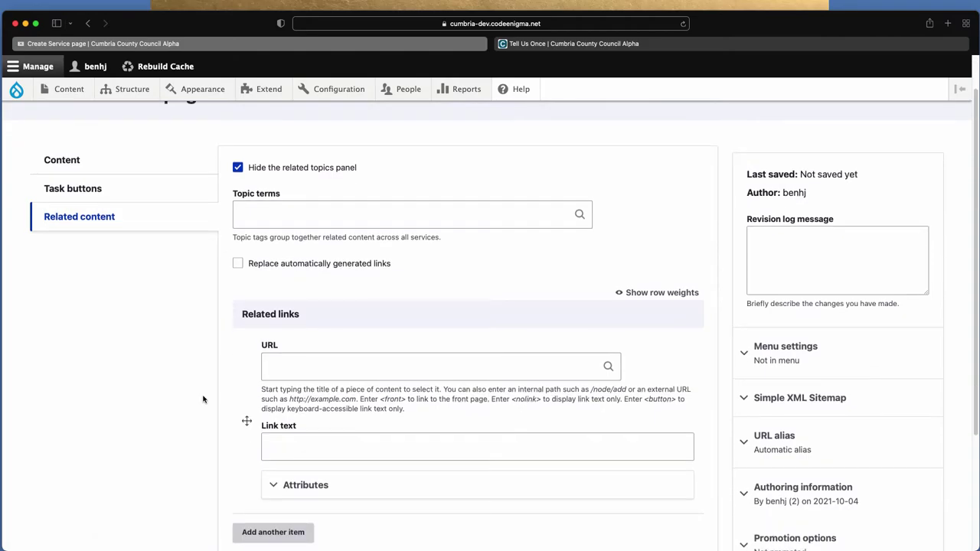
left_click(238, 264)
left_click(285, 372)
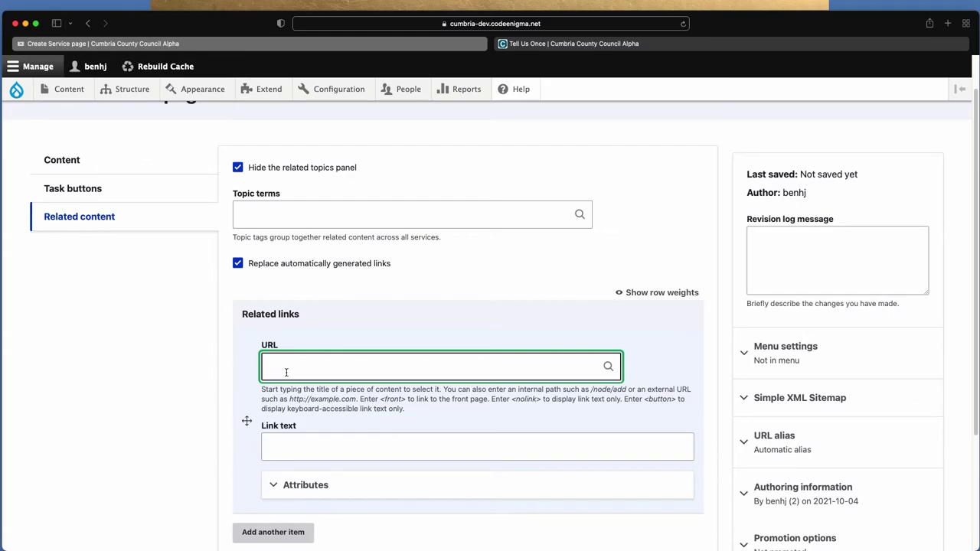
left_click(530, 44)
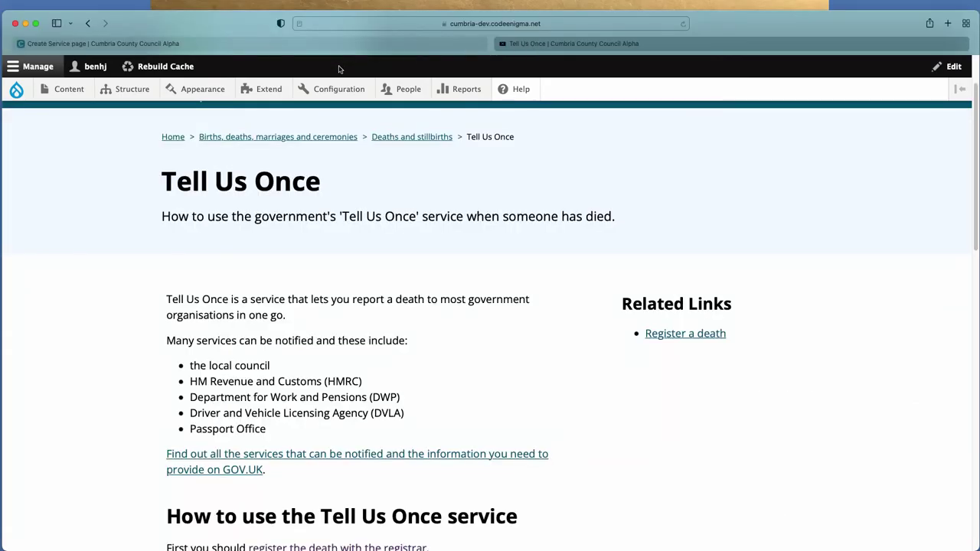
left_click(295, 44)
type("register")
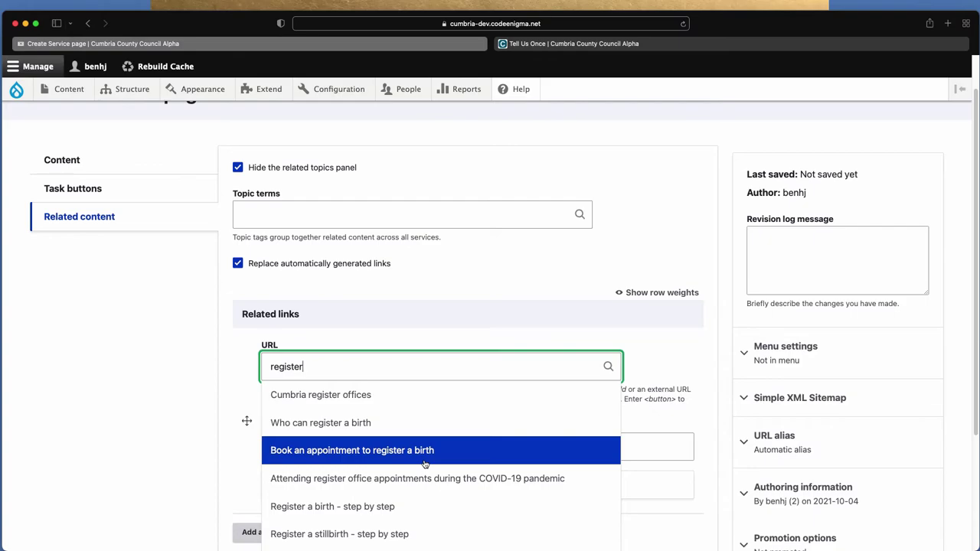
type(" a d")
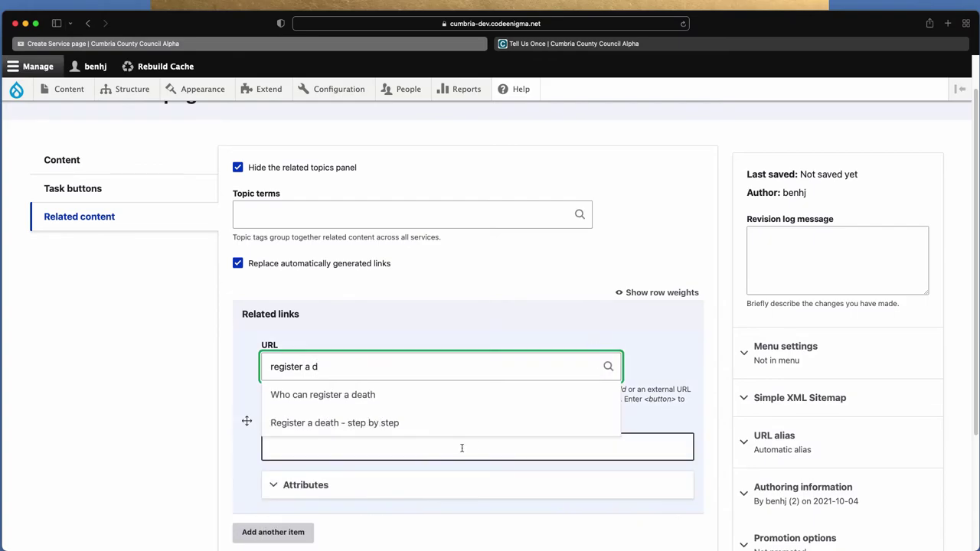
left_click(344, 423)
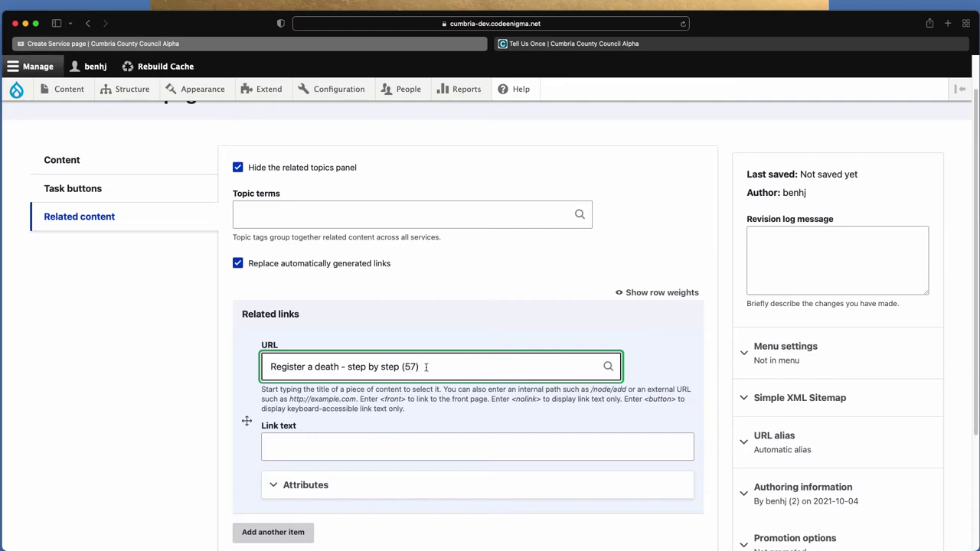
Step: Give the related link the text "Register a death" and set its target attribute to Same window (_self)
left_click(294, 447)
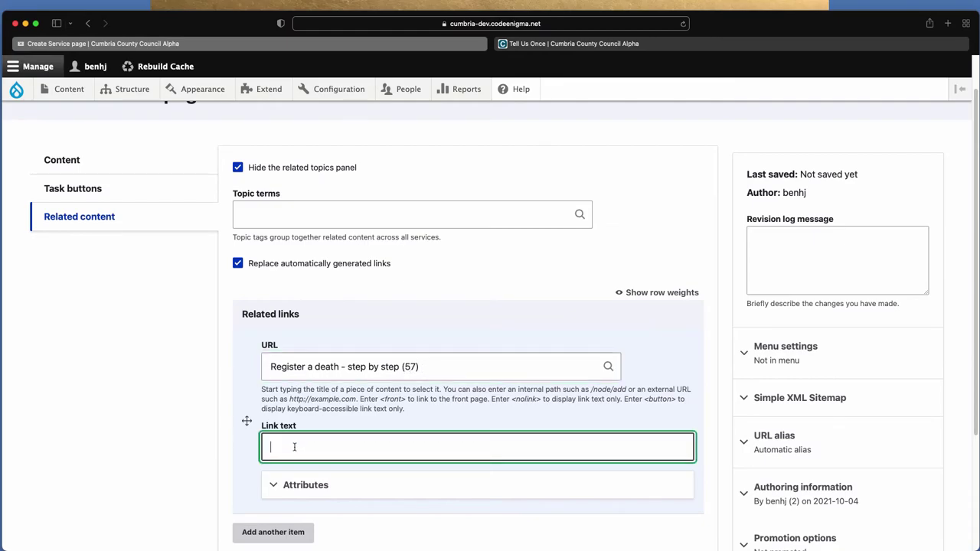
type("Register a death")
left_click(271, 485)
scroll(271, 485, "down", 5)
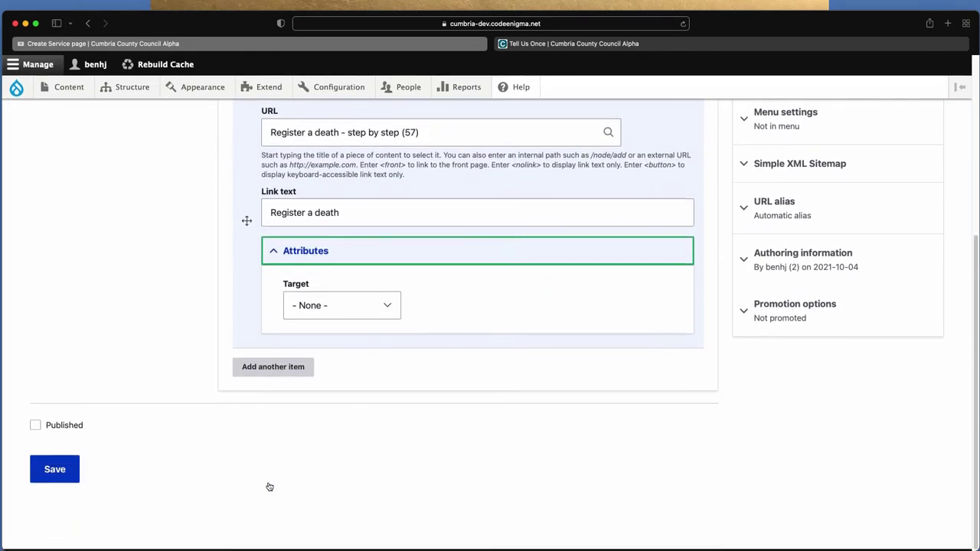
left_click(325, 305)
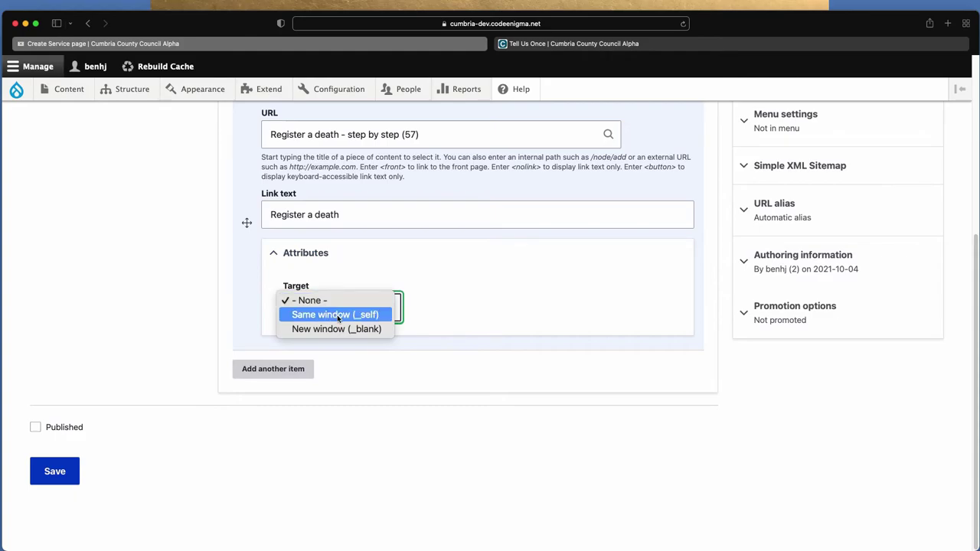
left_click(338, 318)
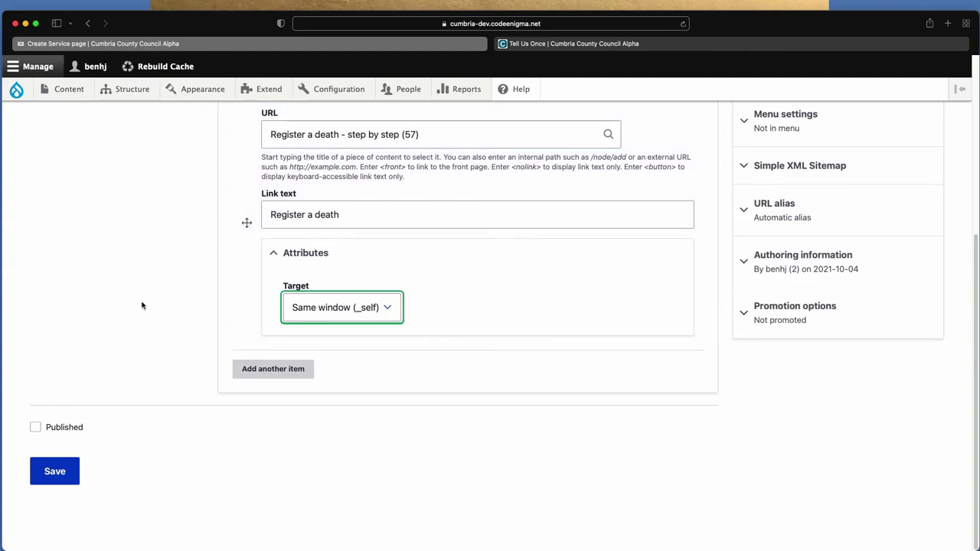
Step: Save the new Tell Us Once service page without publishing it and look over the resulting page
scroll(142, 306, "up", 1)
left_click(59, 484)
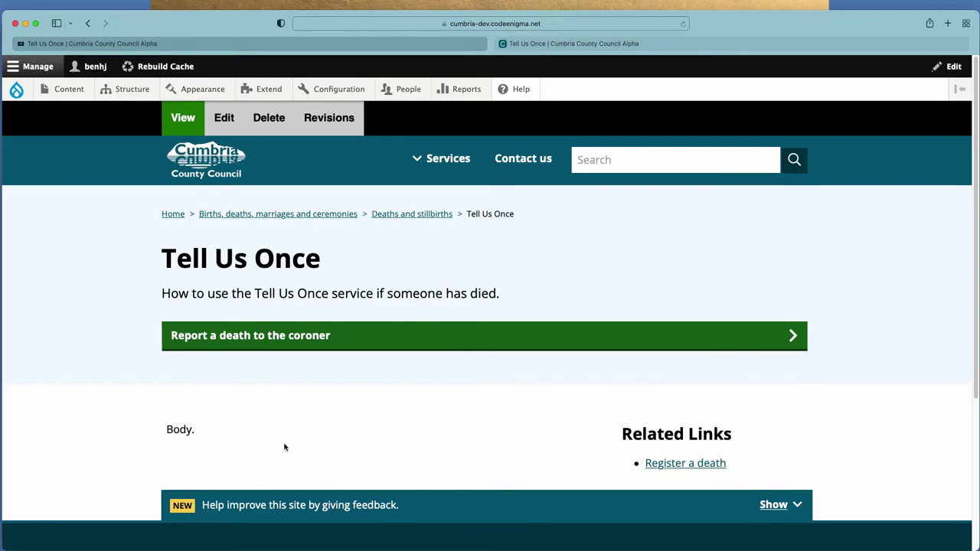
scroll(285, 440, "down", 3)
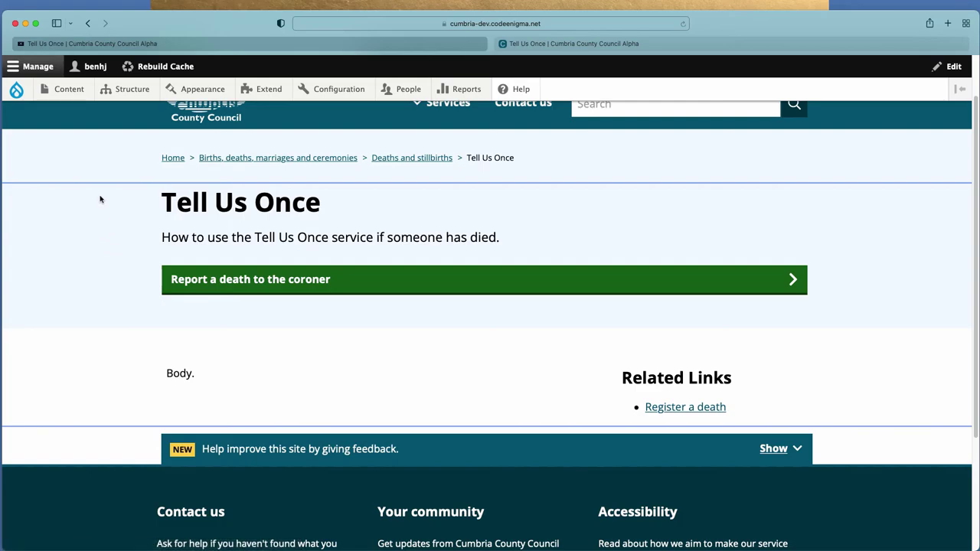
Step: Open the site's content overview and find the new Tell Us Once page in the list
left_click(68, 95)
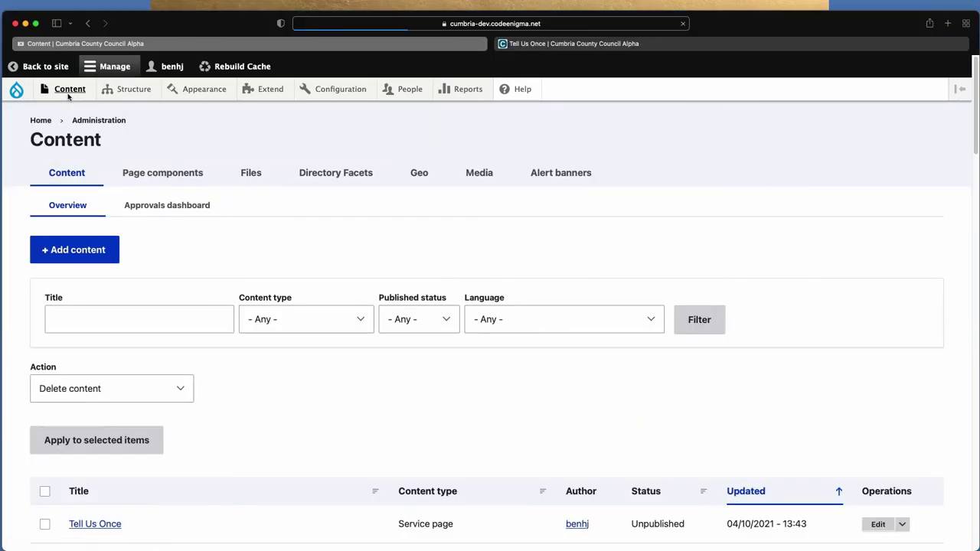
scroll(157, 279, "down", 3)
scroll(156, 278, "down", 3)
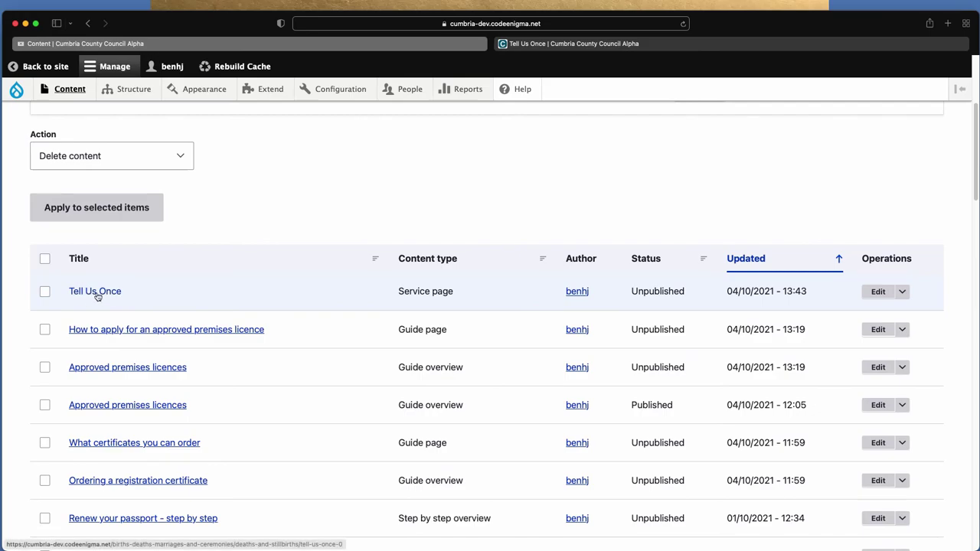
scroll(283, 241, "up", 1)
scroll(282, 241, "up", 5)
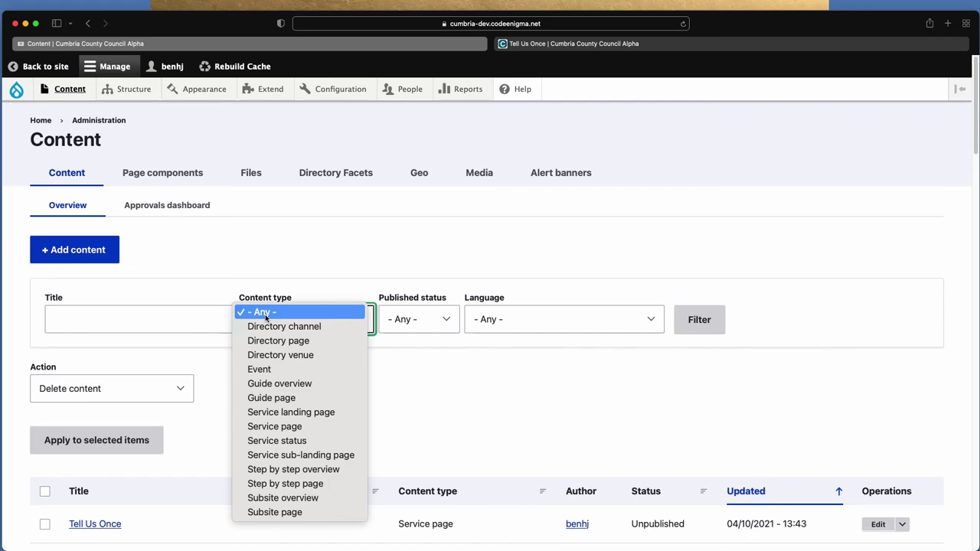
Step: Filter the content overview by the Service page content type and look through the filtered list
key("Escape")
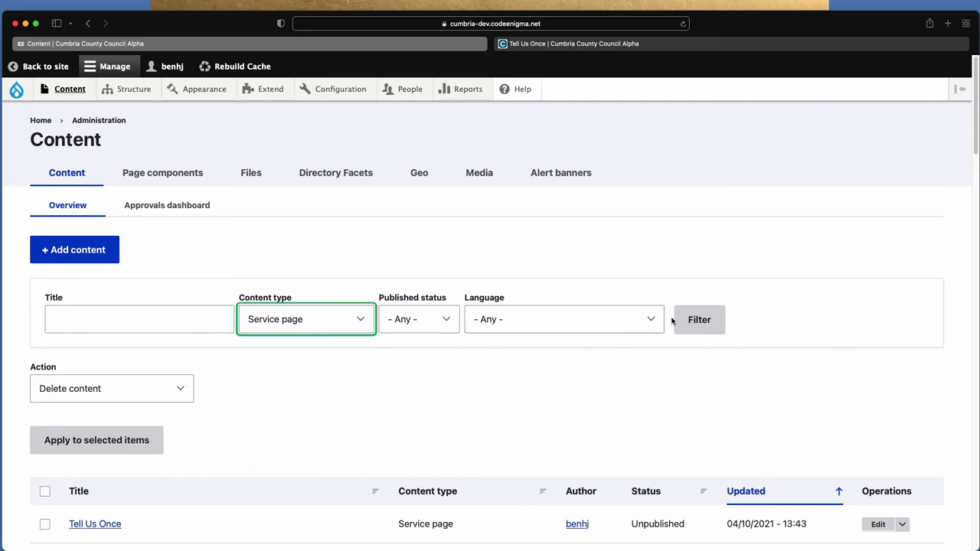
left_click(680, 321)
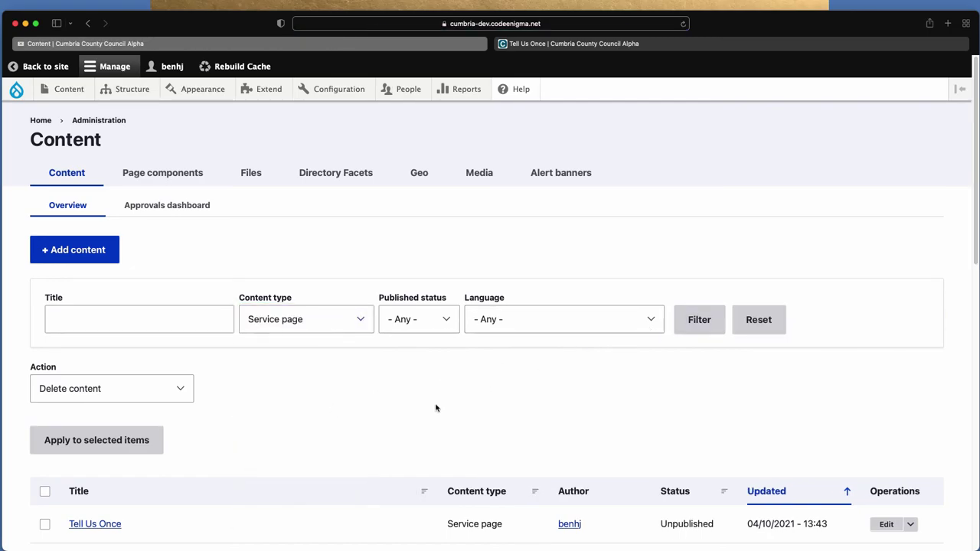
scroll(436, 406, "down", 5)
scroll(403, 361, "down", 2)
scroll(403, 361, "up", 4)
scroll(404, 360, "up", 4)
mouse_move(740, 4)
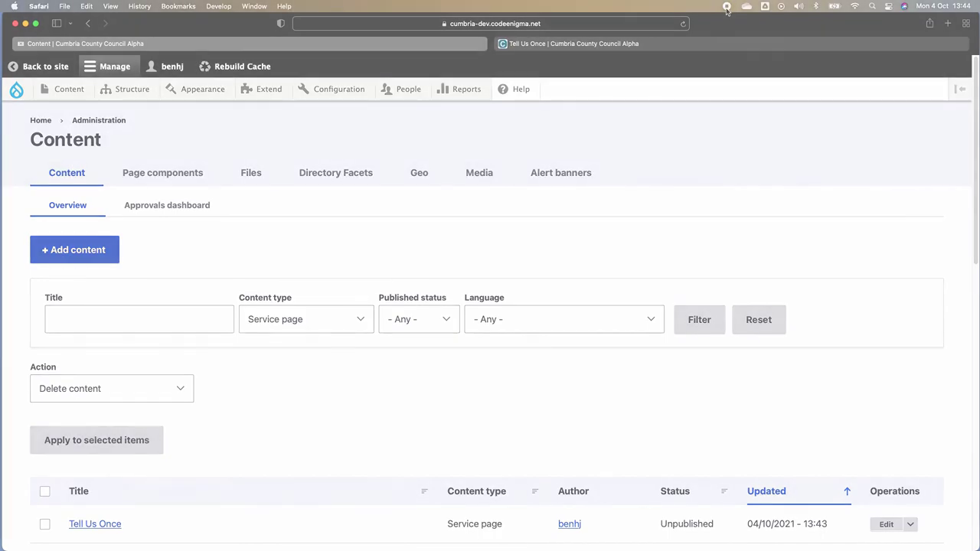